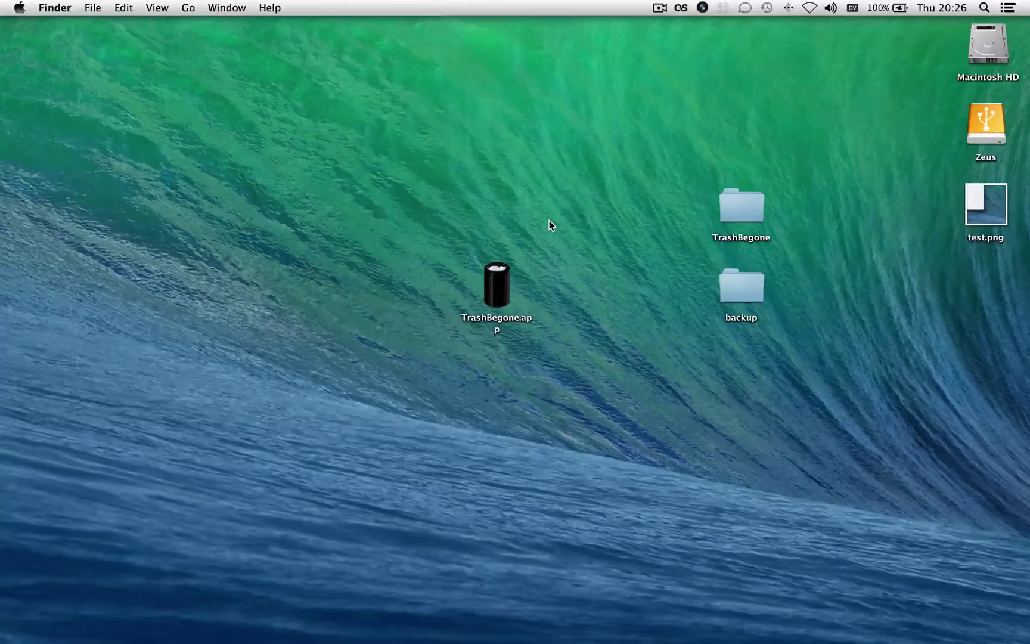
# Step: Launch TrashBegone.app and authorize it with the administrator password
pyautogui.moveTo(853, 637)
pyautogui.doubleClick(496, 286)
pyautogui.write('••••••••••••••')
pyautogui.press('Return')
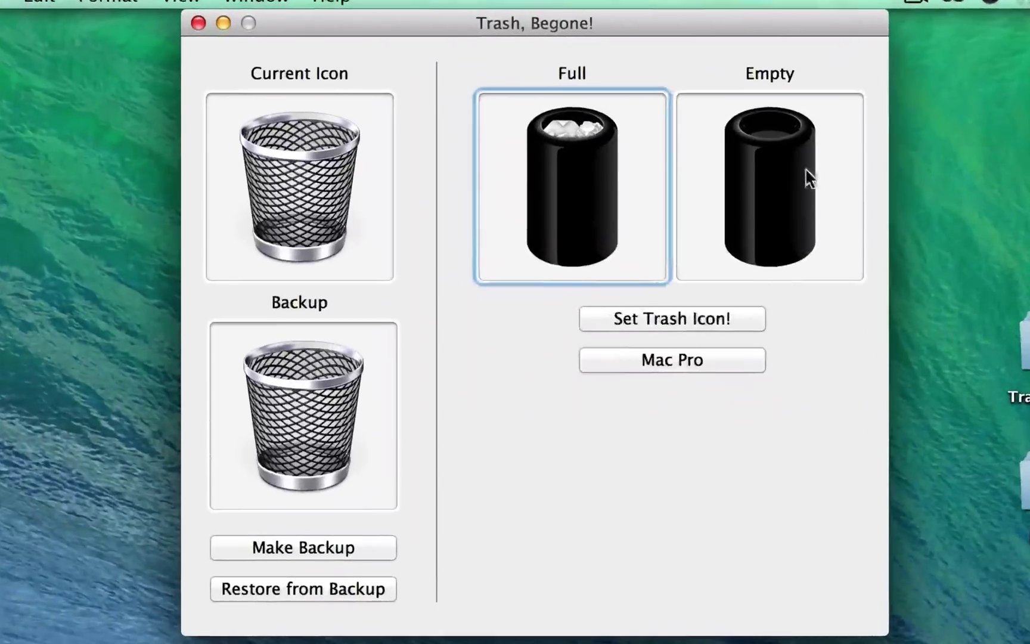
# Step: Load the Mac Pro empty and full trash icons into the Empty and Full image wells
pyautogui.click(792, 233)
pyautogui.click(616, 220)
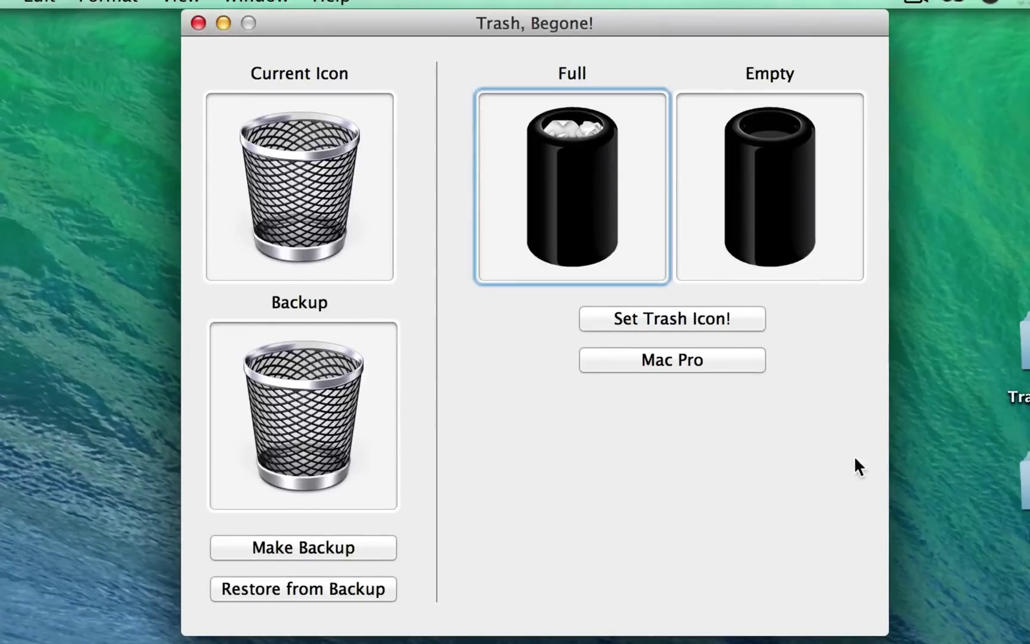
pyautogui.click(735, 133)
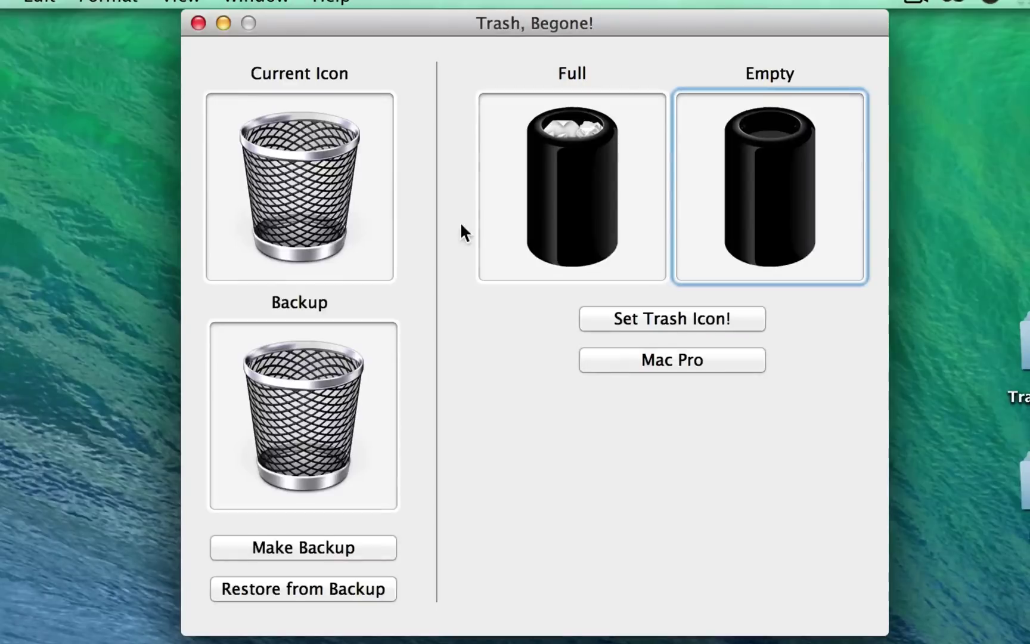
pyautogui.click(574, 209)
pyautogui.click(741, 207)
pyautogui.click(611, 172)
pyautogui.click(741, 173)
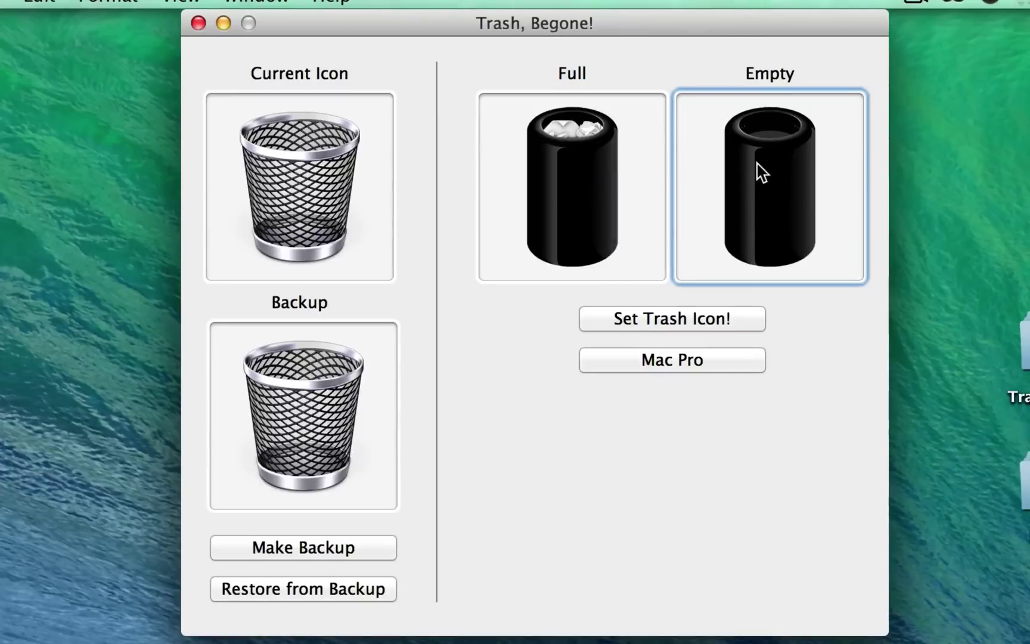
pyautogui.click(588, 115)
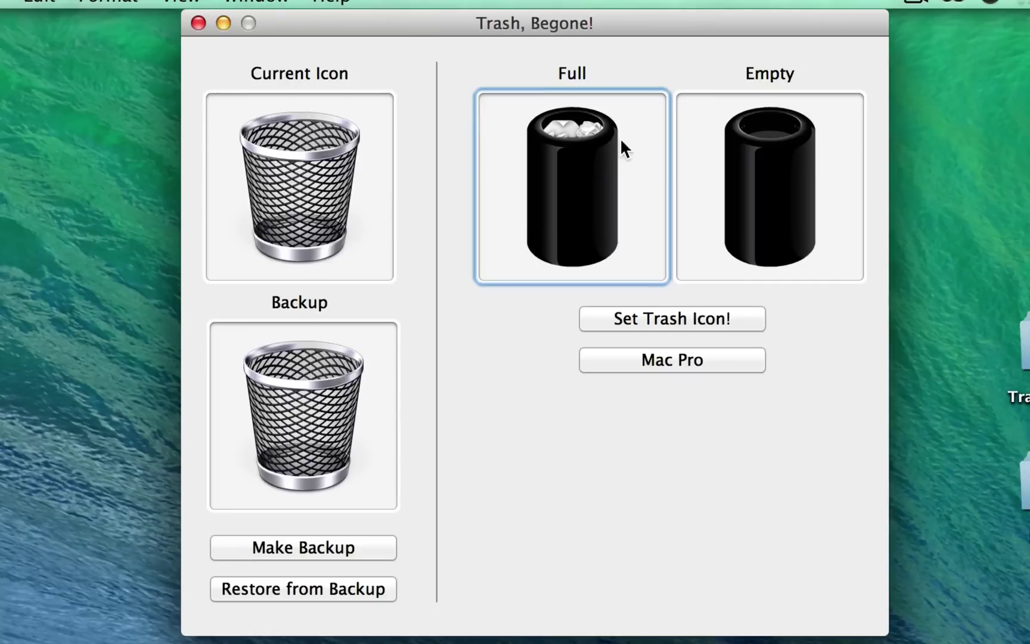
pyautogui.click(714, 144)
pyautogui.click(586, 173)
pyautogui.click(813, 188)
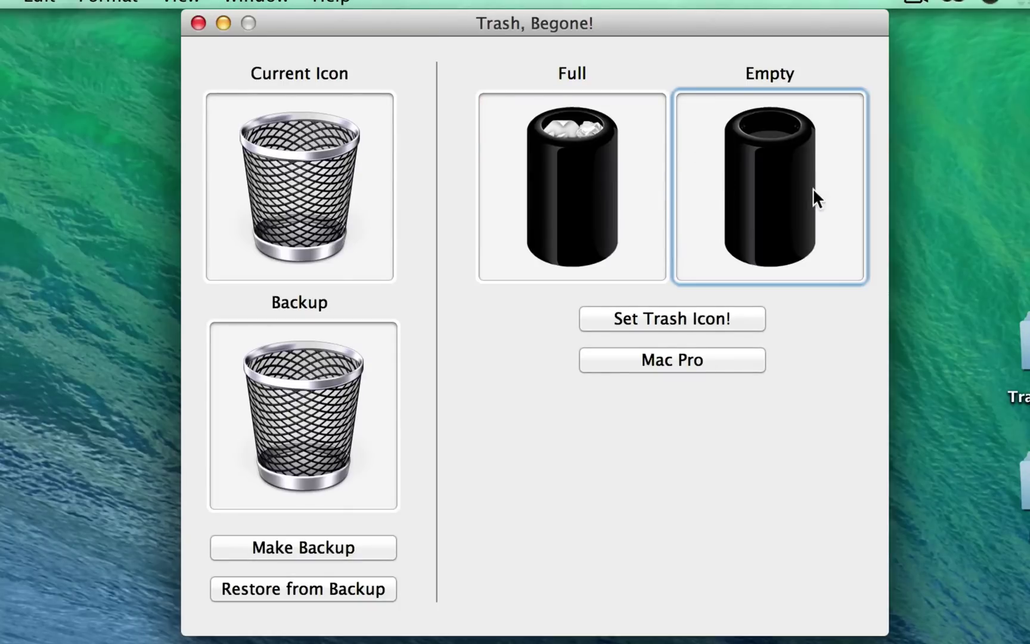
pyautogui.click(577, 214)
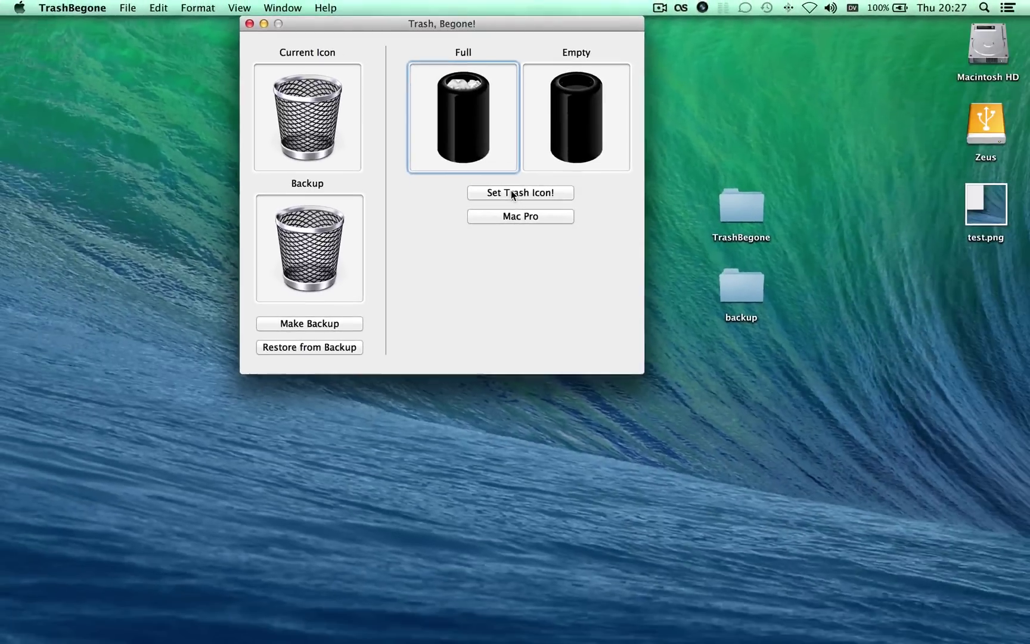
# Step: Apply the Mac Pro icons as the trash icon and check the Trash window from the Dock
pyautogui.click(643, 307)
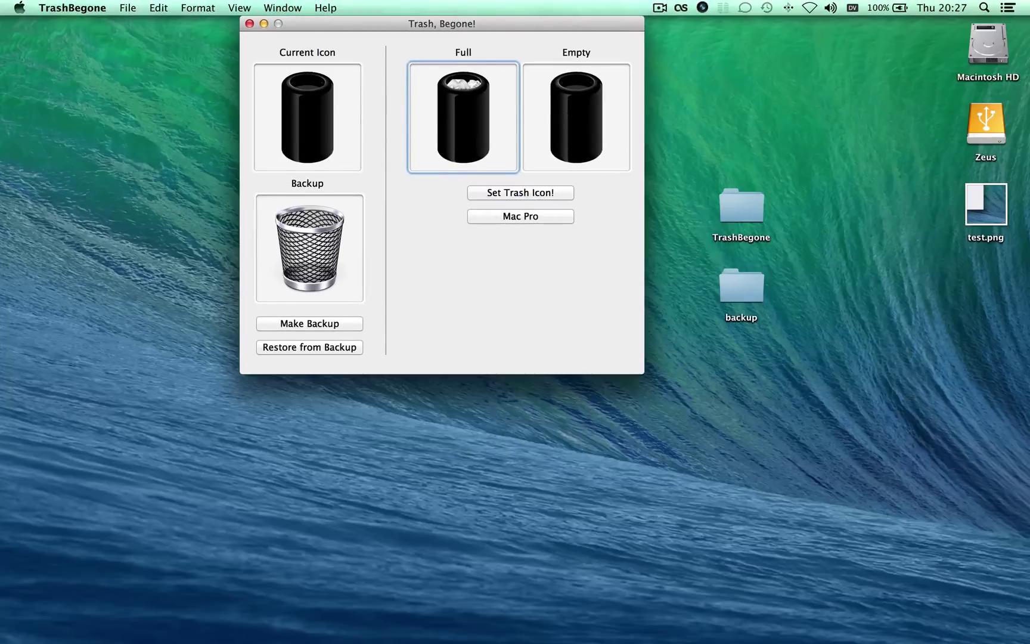
pyautogui.moveTo(969, 620)
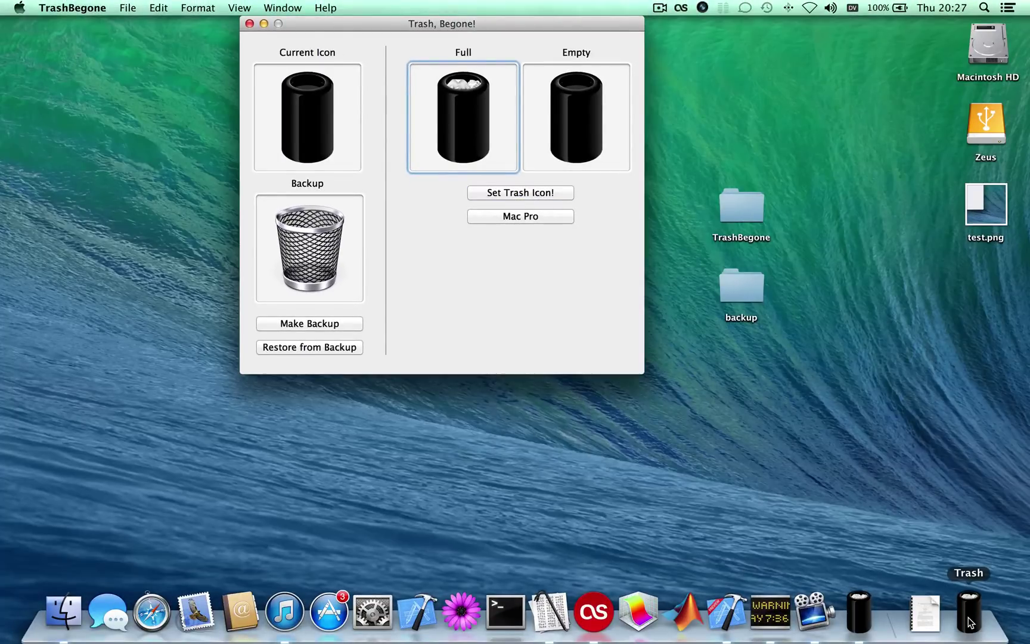
pyautogui.click(968, 622)
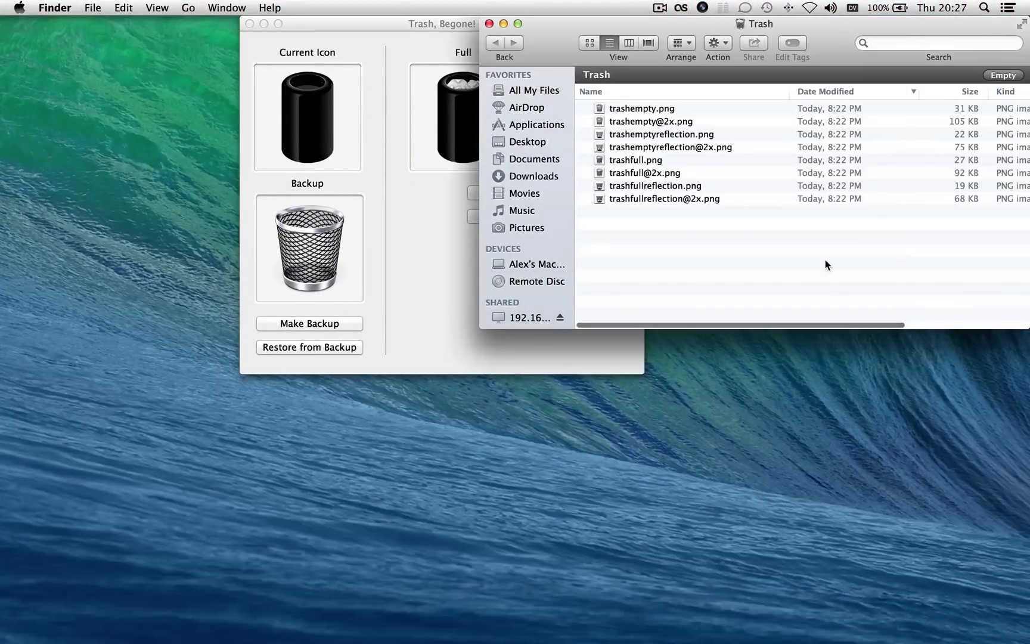
pyautogui.press('super+w')
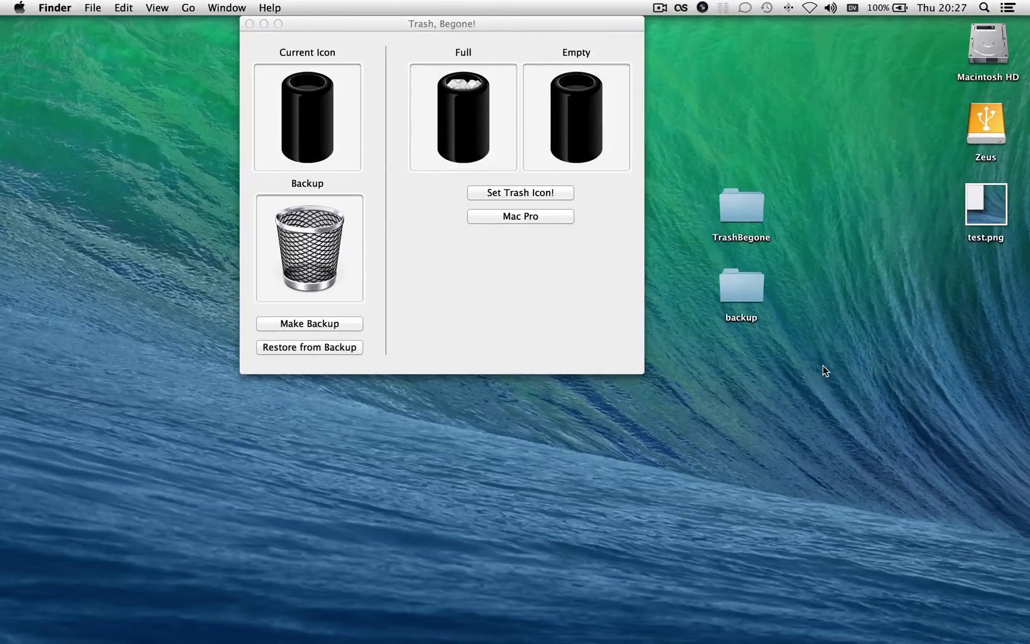
# Step: Empty the Trash with Cmd+Shift+Delete and confirm
pyautogui.press('shift+super+Delete')
pyautogui.press('Return')
pyautogui.moveTo(945, 638)
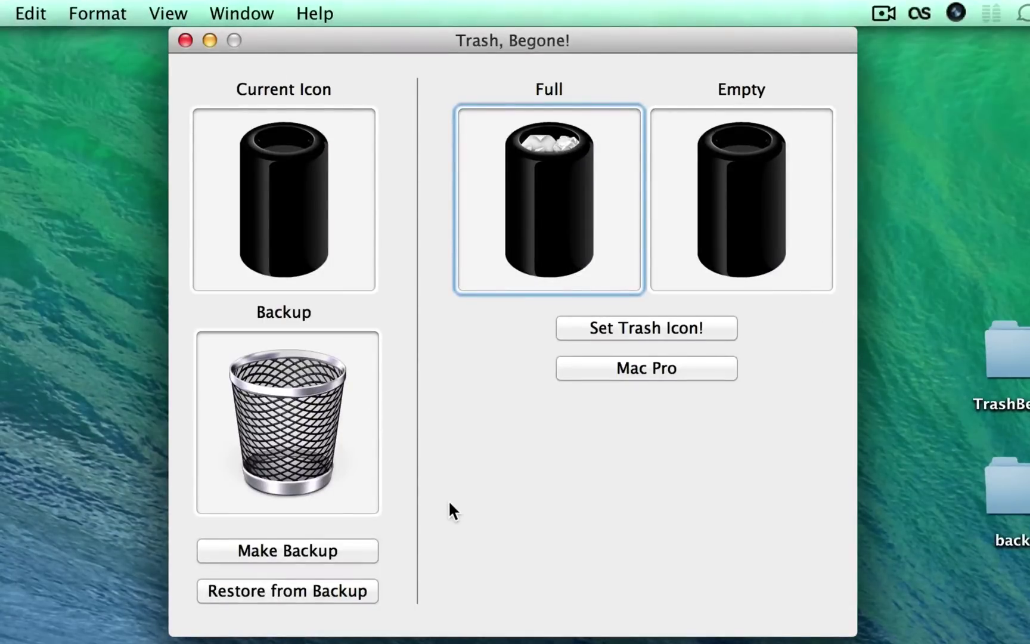
# Step: Restore the original wire trash icon from backup, then reload the Mac Pro Empty and Full images
pyautogui.click(259, 587)
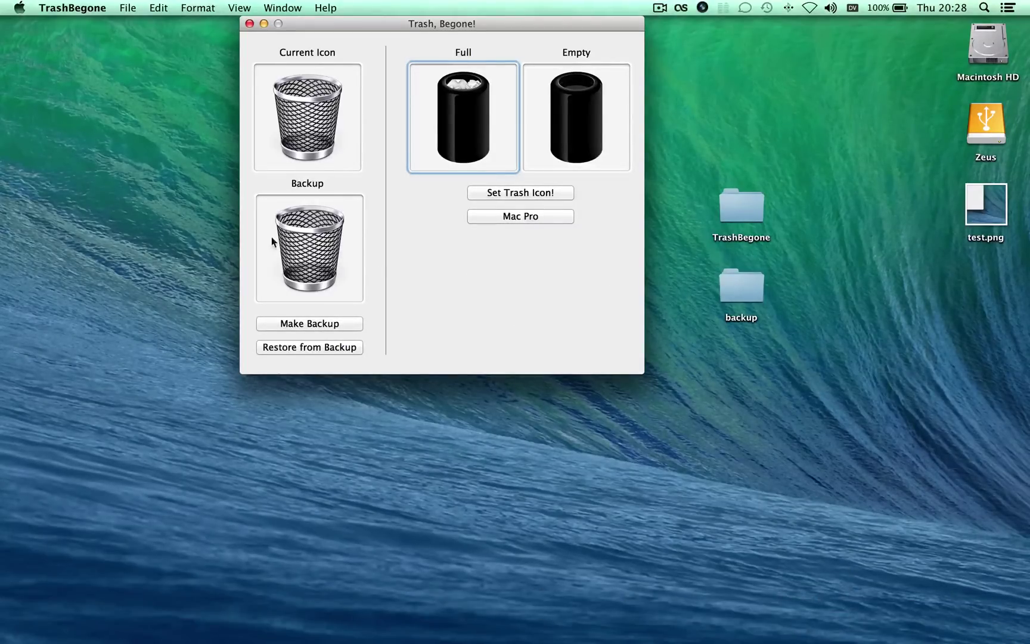
pyautogui.click(587, 106)
pyautogui.click(473, 113)
pyautogui.click(589, 80)
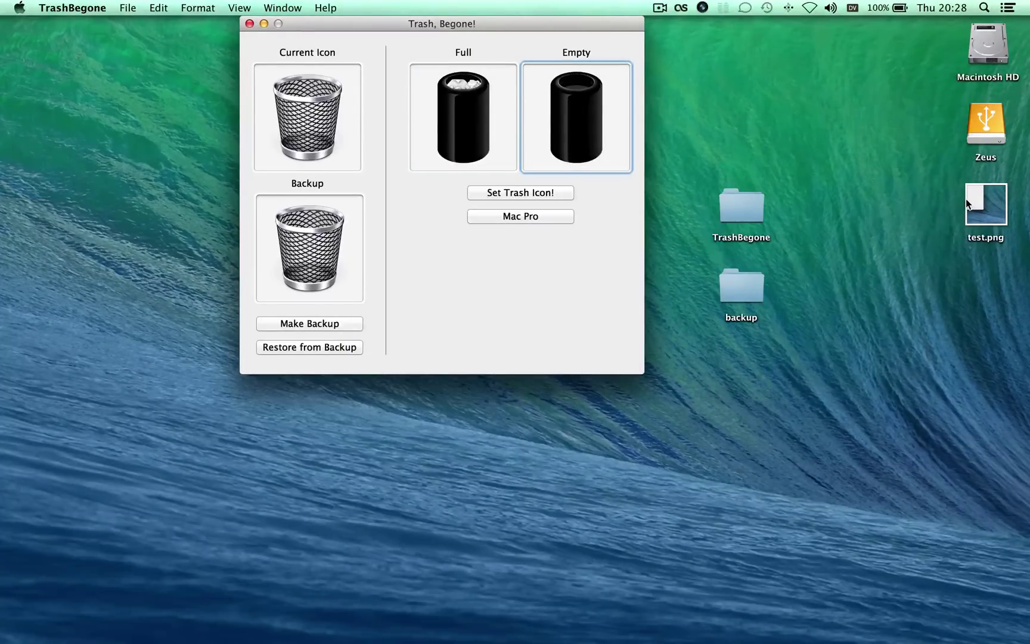
pyautogui.click(982, 203)
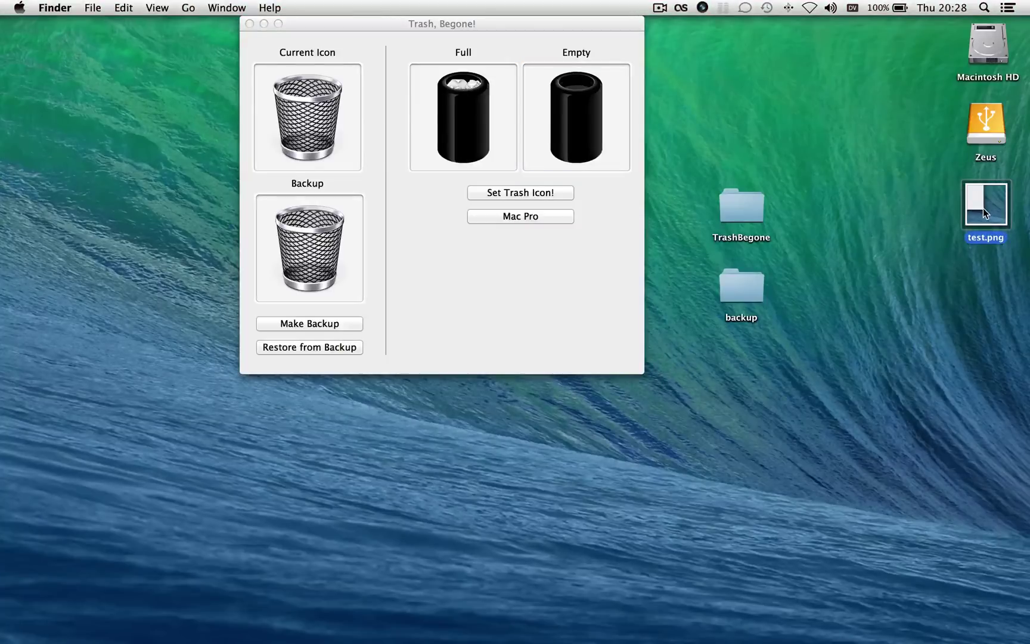
pyautogui.press('space')
pyautogui.press('space')
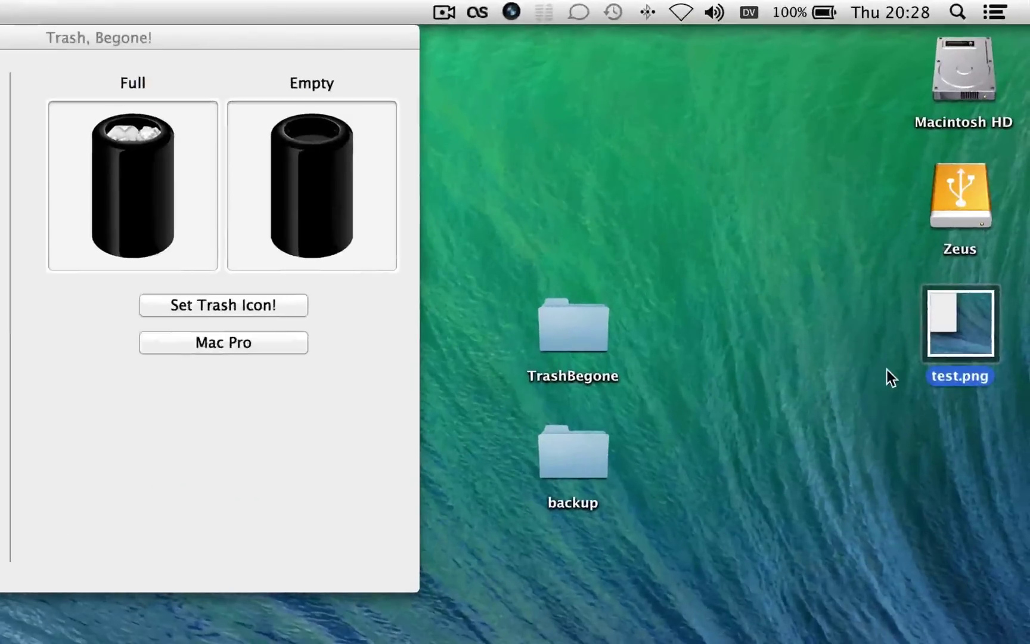
pyautogui.press('space')
pyautogui.press('space')
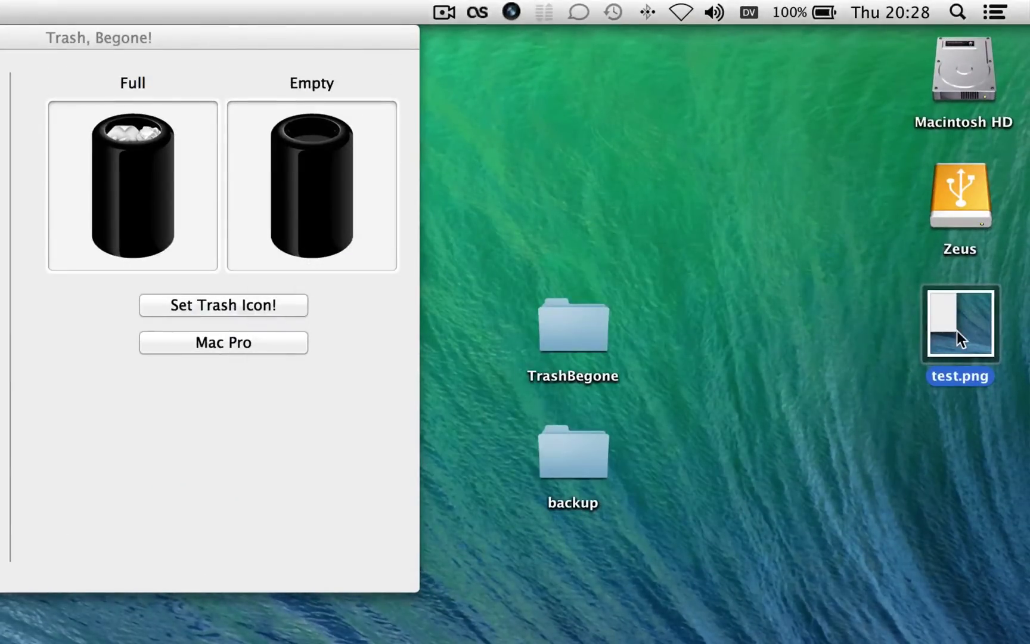
pyautogui.moveTo(957, 331); pyautogui.dragTo(111, 227)
pyautogui.moveTo(922, 333); pyautogui.dragTo(266, 170)
pyautogui.click(288, 209)
pyautogui.click(133, 205)
pyautogui.click(703, 199)
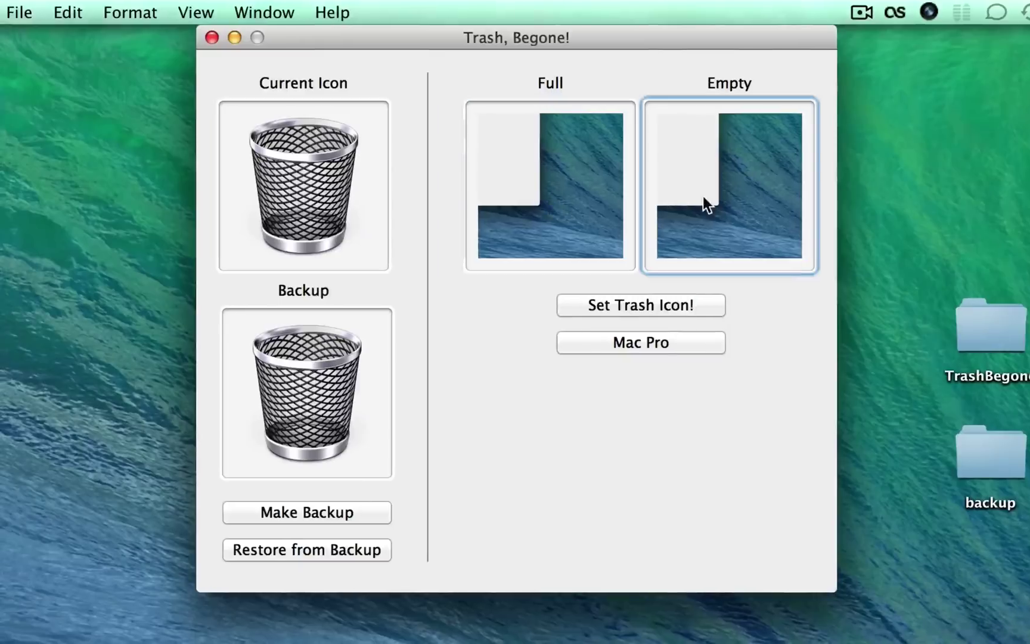
pyautogui.click(602, 303)
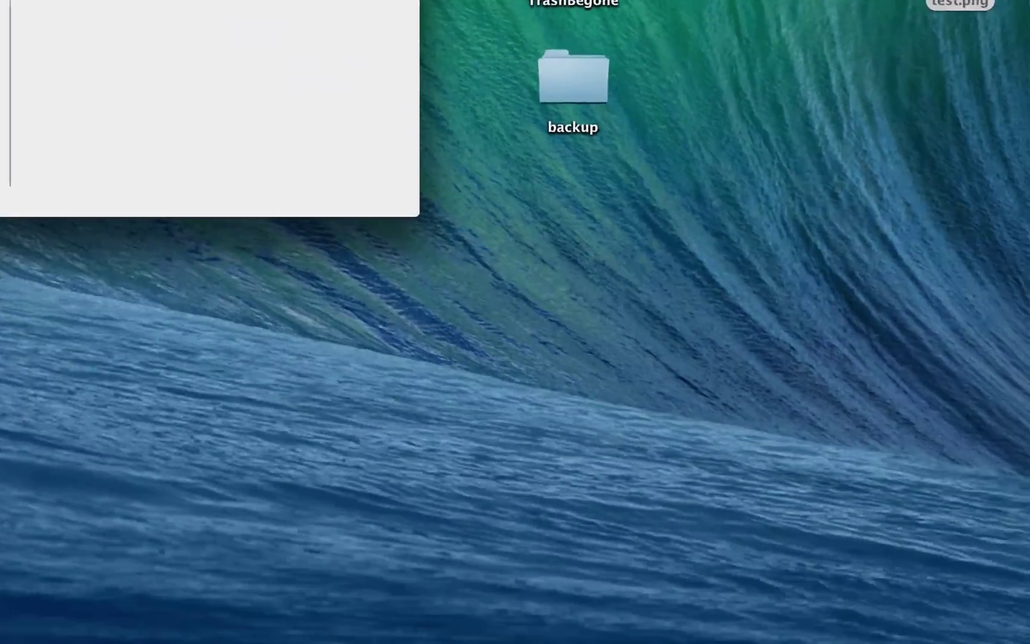
pyautogui.moveTo(918, 642)
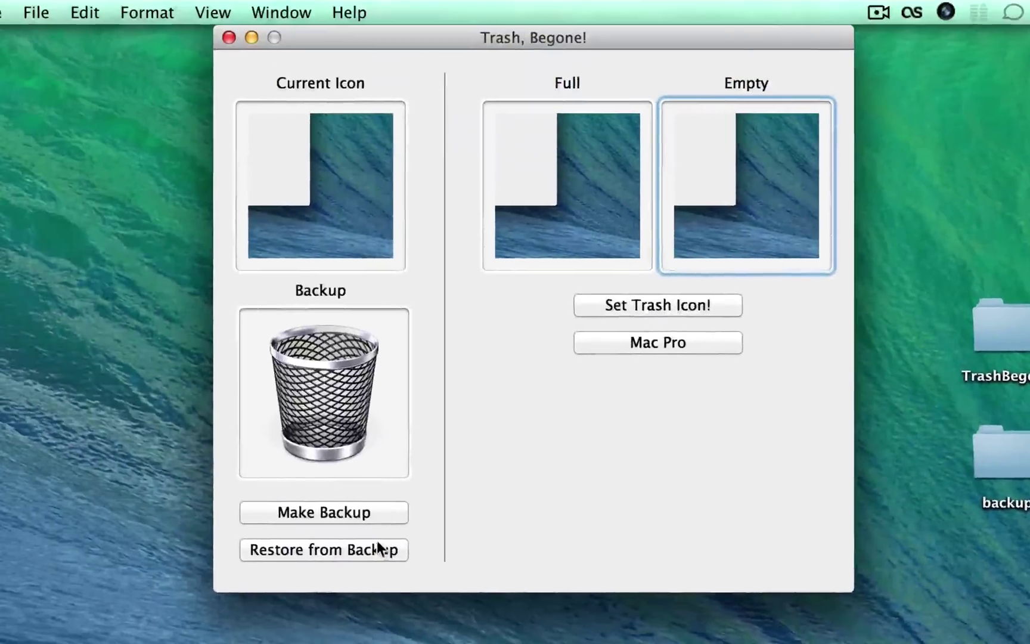
pyautogui.click(379, 552)
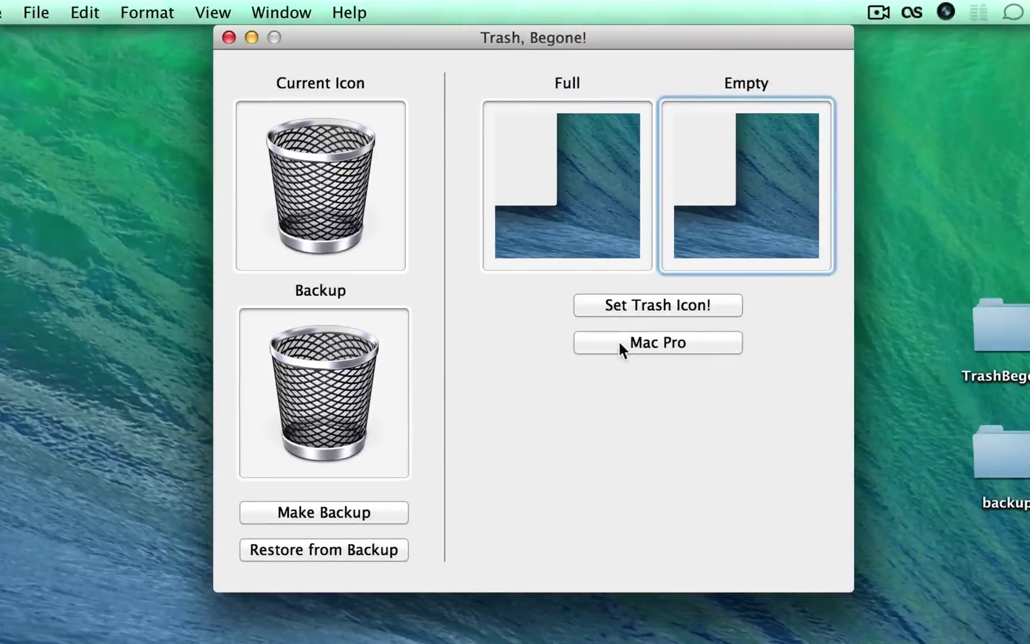
pyautogui.click(621, 343)
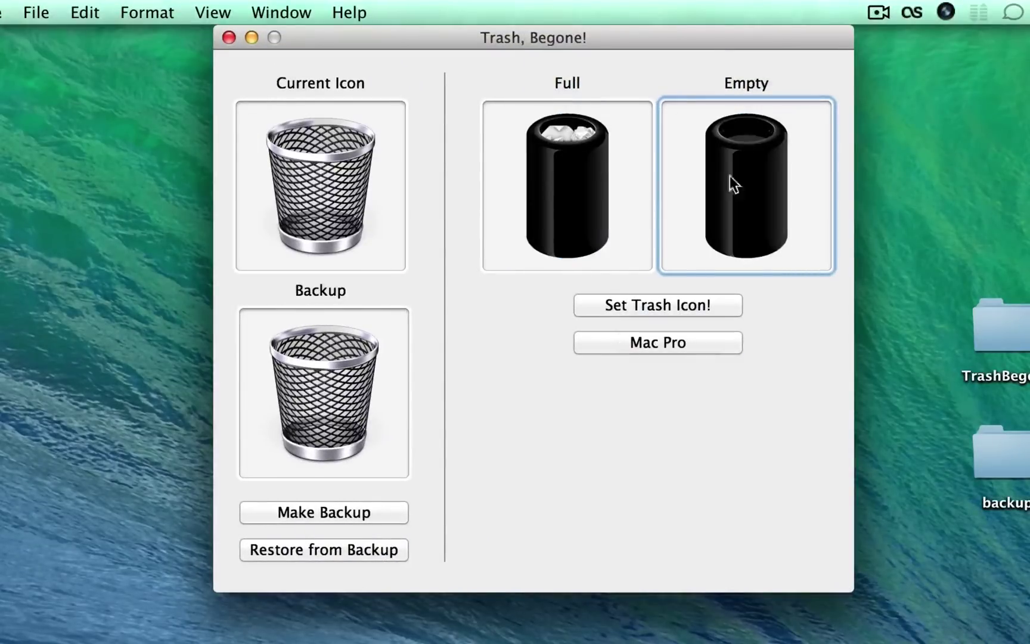
pyautogui.click(522, 185)
pyautogui.click(724, 212)
pyautogui.click(591, 228)
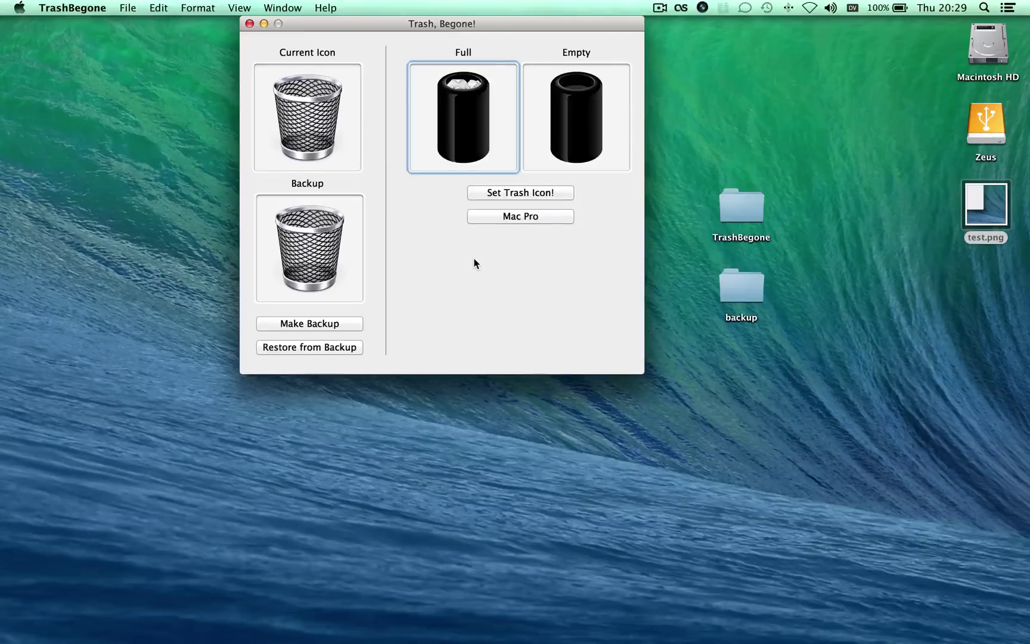
# Step: Quit TrashBegone and deselect test.png on the desktop
pyautogui.click(84, 7)
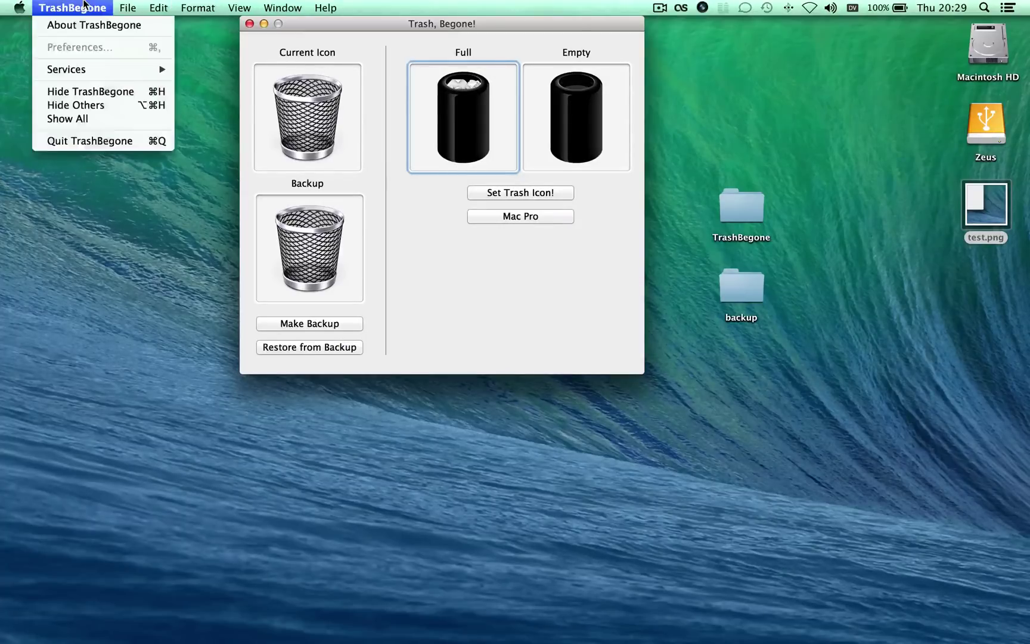
pyautogui.click(112, 139)
pyautogui.click(356, 275)
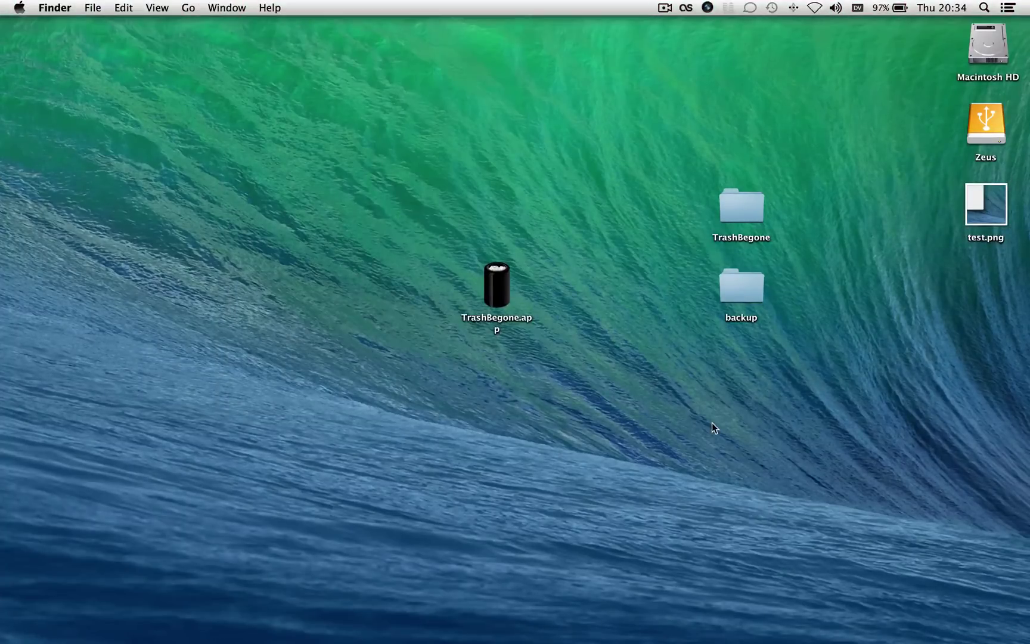
# Step: Open a Finder window at CoreServices and show Dock.app's package contents
pyautogui.press('super+shift+c')
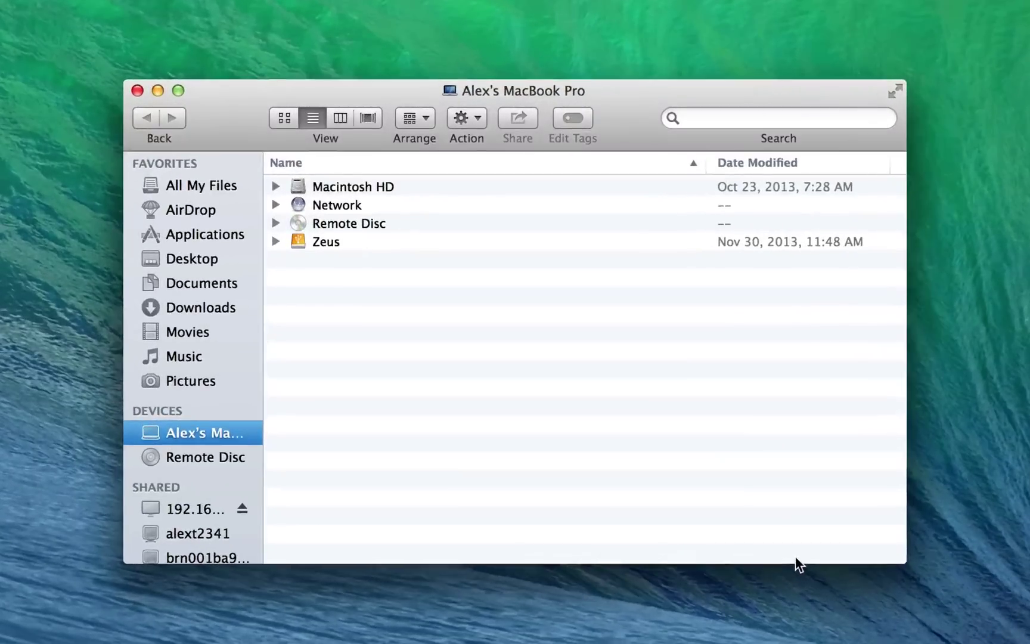
pyautogui.press('super+shift+g')
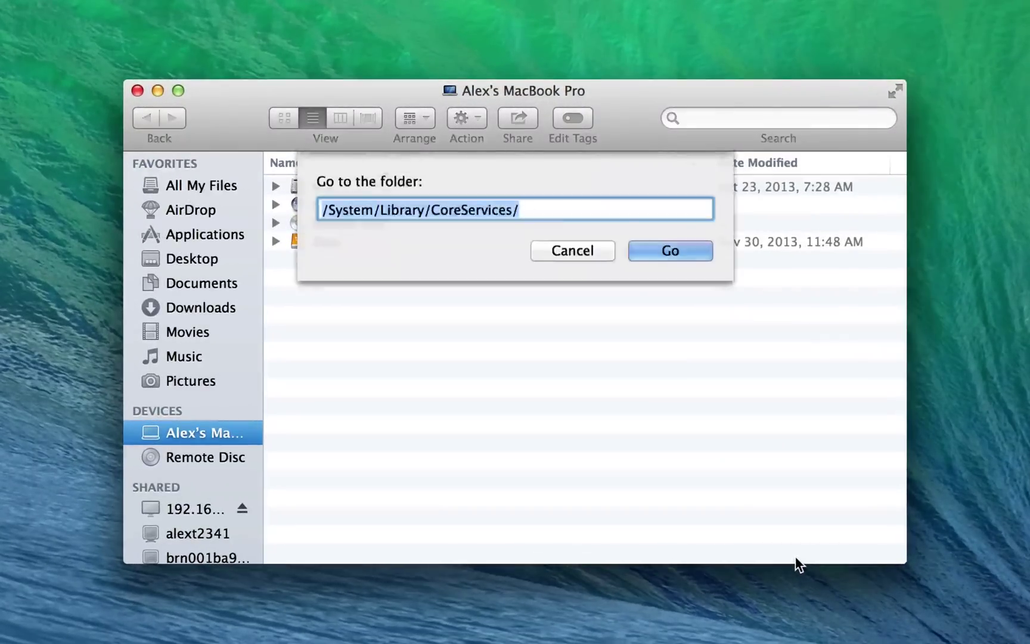
pyautogui.press('Return')
pyautogui.click(339, 372)
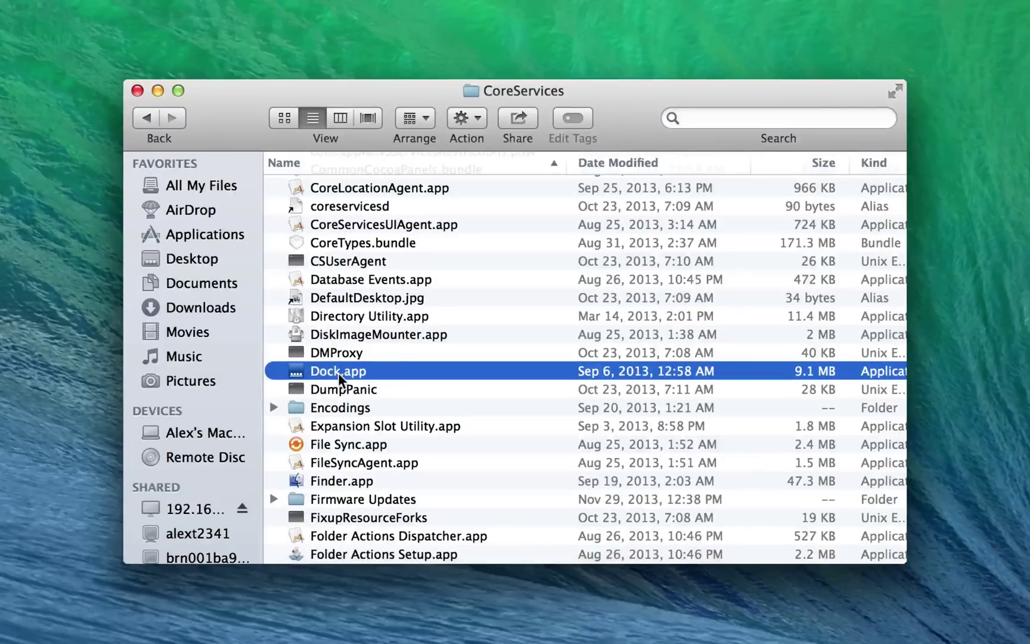
pyautogui.rightClick(339, 376)
pyautogui.click(343, 405)
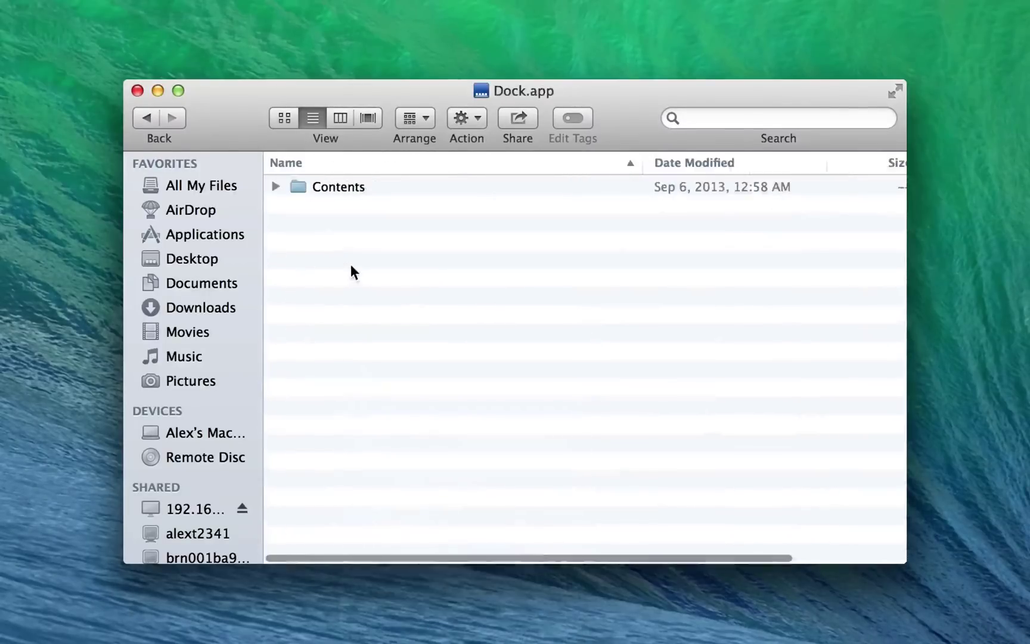
# Step: Go into Contents, then Resources, and select trashempty.png
pyautogui.press('Down')
pyautogui.press('super+Down')
pyautogui.doubleClick(352, 264)
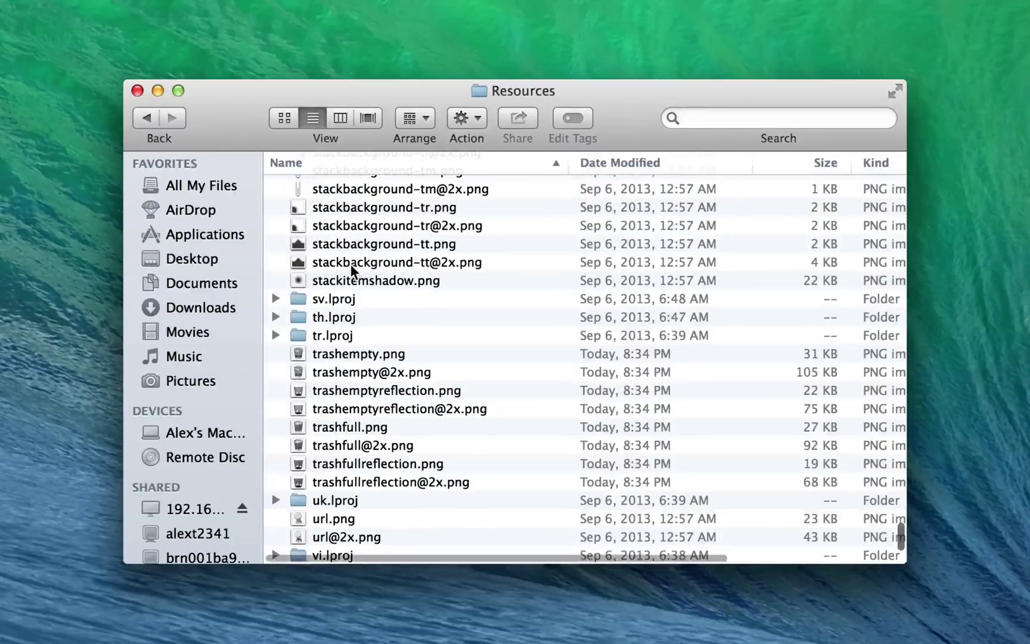
pyautogui.click(342, 480)
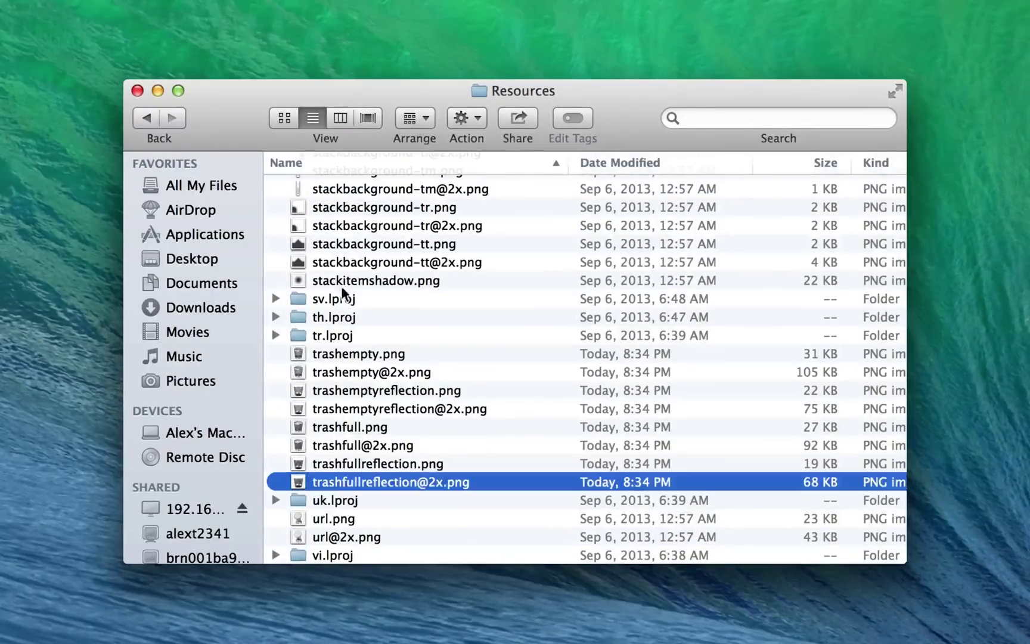
pyautogui.click(341, 354)
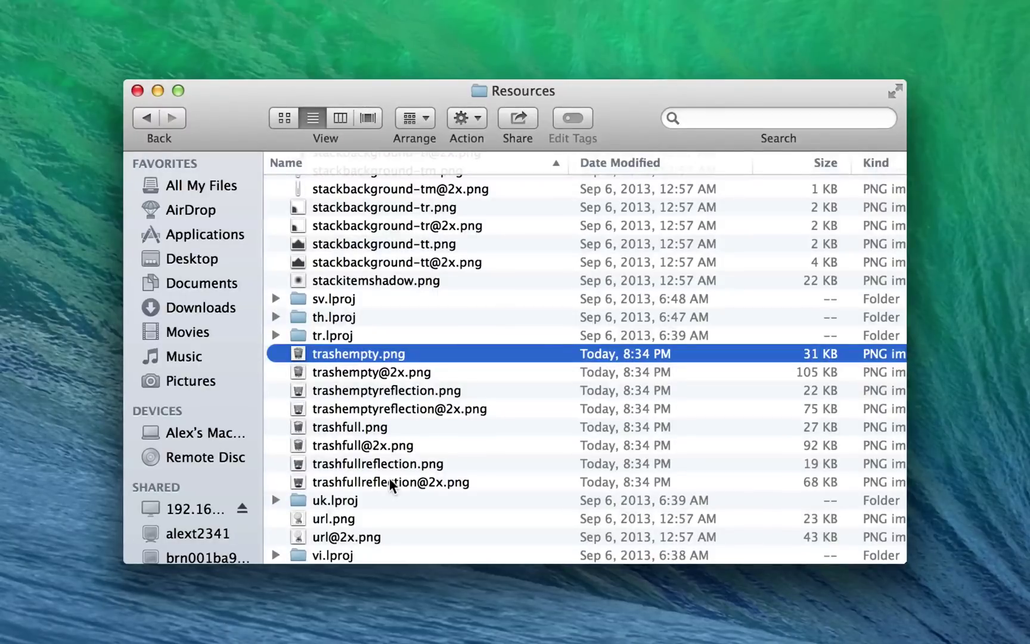
pyautogui.press('Down')
pyautogui.press('Up')
pyautogui.press('space')
pyautogui.press('Down')
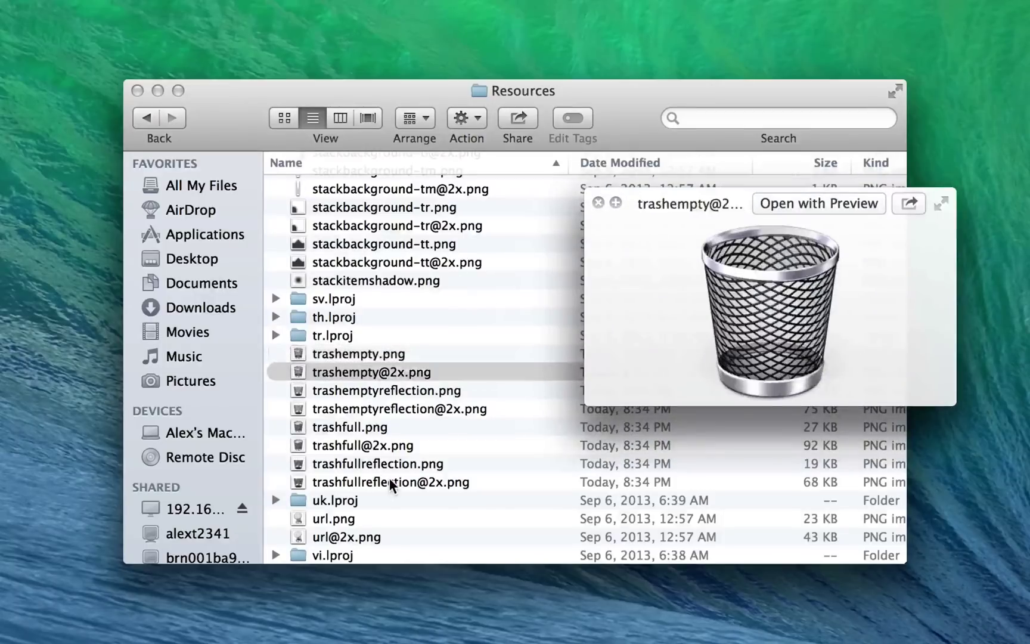
pyautogui.press('Up')
pyautogui.press('Down')
pyautogui.press('Up')
pyautogui.press('Down')
pyautogui.press('Up')
pyautogui.press('Down')
pyautogui.press('Up')
pyautogui.press('Down')
pyautogui.press('space')
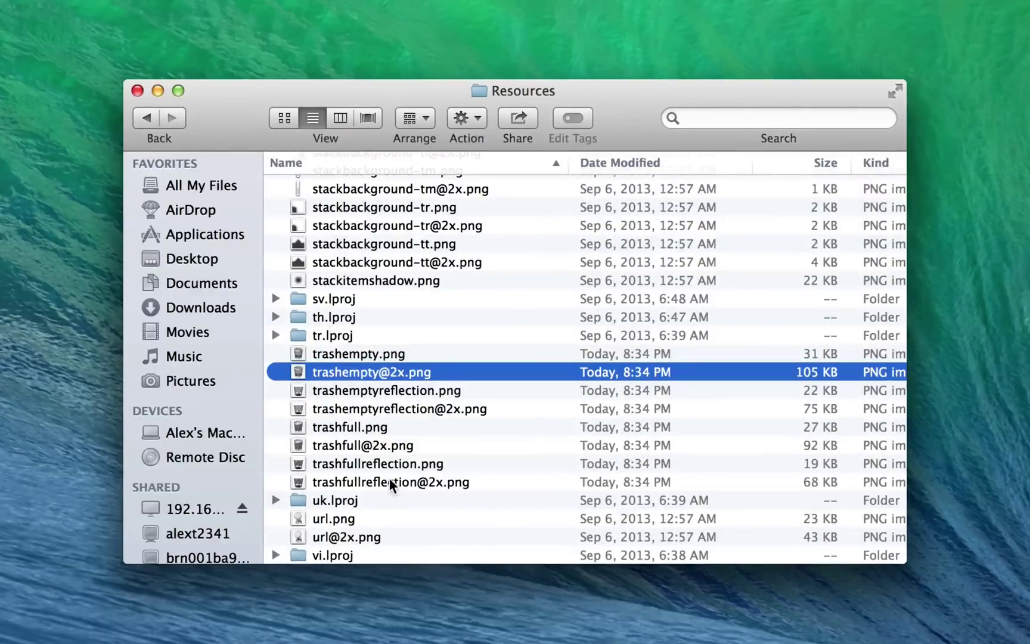
# Step: Preview the trash reflection images, then select all eight trash PNGs
pyautogui.press('space')
pyautogui.press('space')
pyautogui.press('Up')
pyautogui.press('Down')
pyautogui.press('Down')
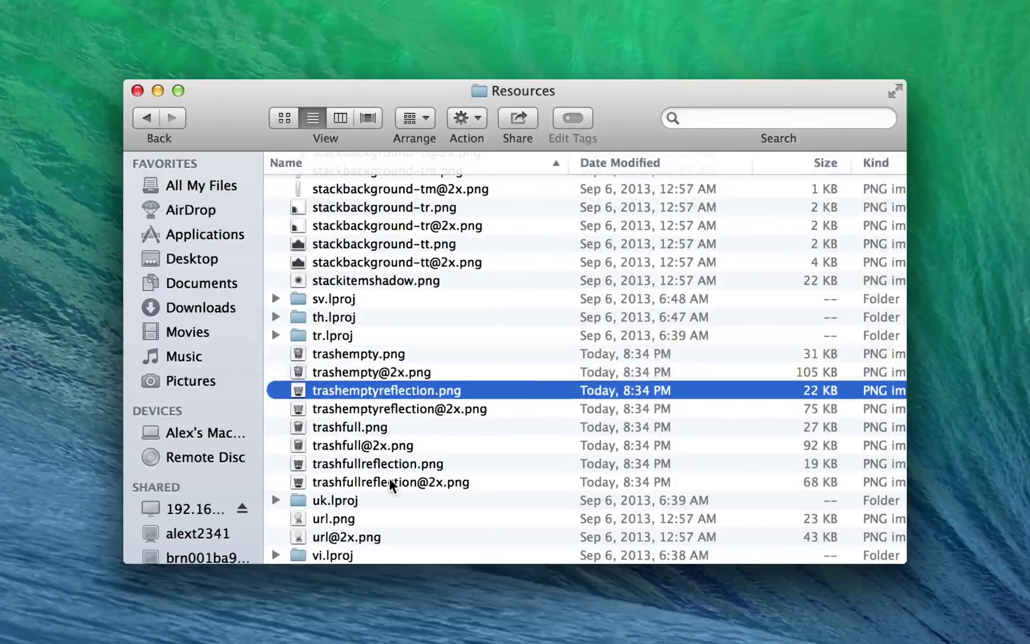
pyautogui.press('space')
pyautogui.press('Down')
pyautogui.press('space')
pyautogui.press('Down')
pyautogui.press('Down')
pyautogui.press('Down')
pyautogui.press('space')
pyautogui.press('space')
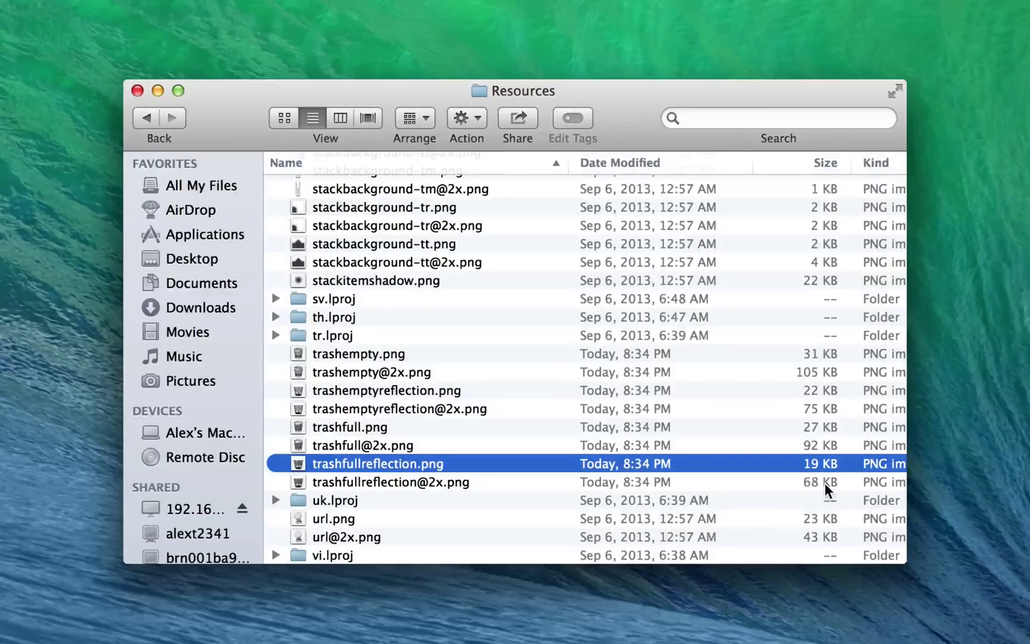
pyautogui.press('Down')
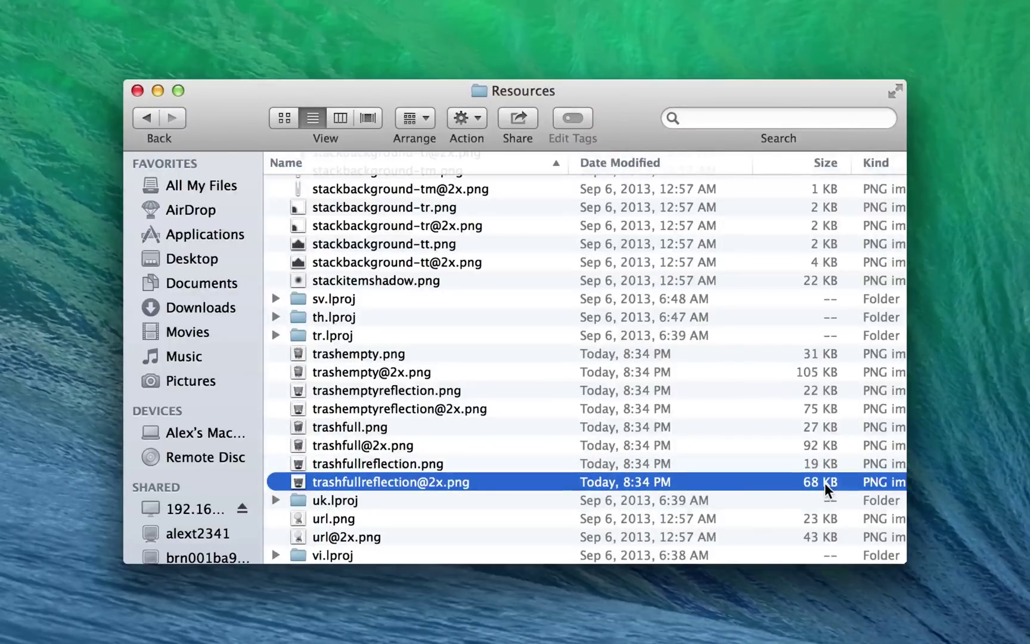
pyautogui.hotkey('shift', 'Up')
pyautogui.hotkey('shift', 'Up')
pyautogui.hotkey('shift', 'Up')
pyautogui.hotkey('shift', 'Up')
pyautogui.hotkey('shift', 'Up')
pyautogui.hotkey('shift', 'Up')
pyautogui.hotkey('shift', 'Up')
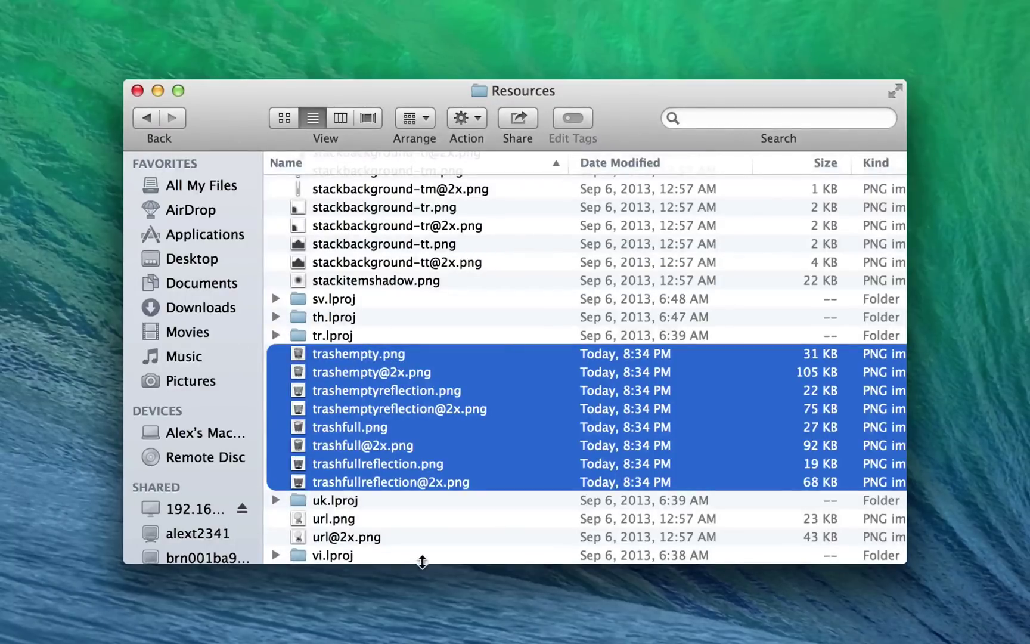
# Step: Move the eight trash images to the Trash, authorizing with the administrator password
pyautogui.press('super+BackSpace')
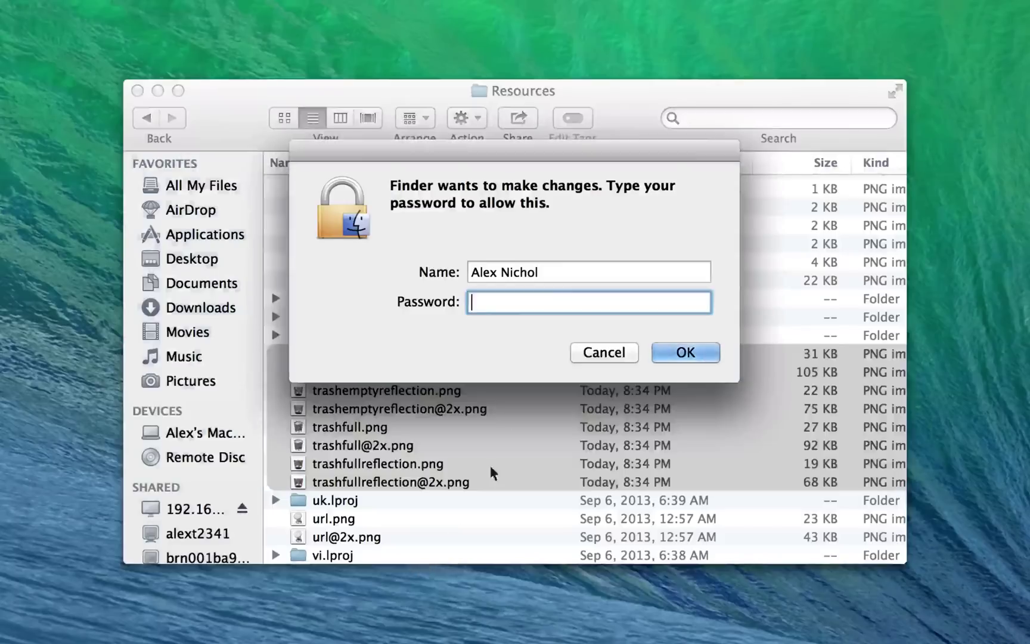
pyautogui.write('•••••••••••••')
pyautogui.press('Return')
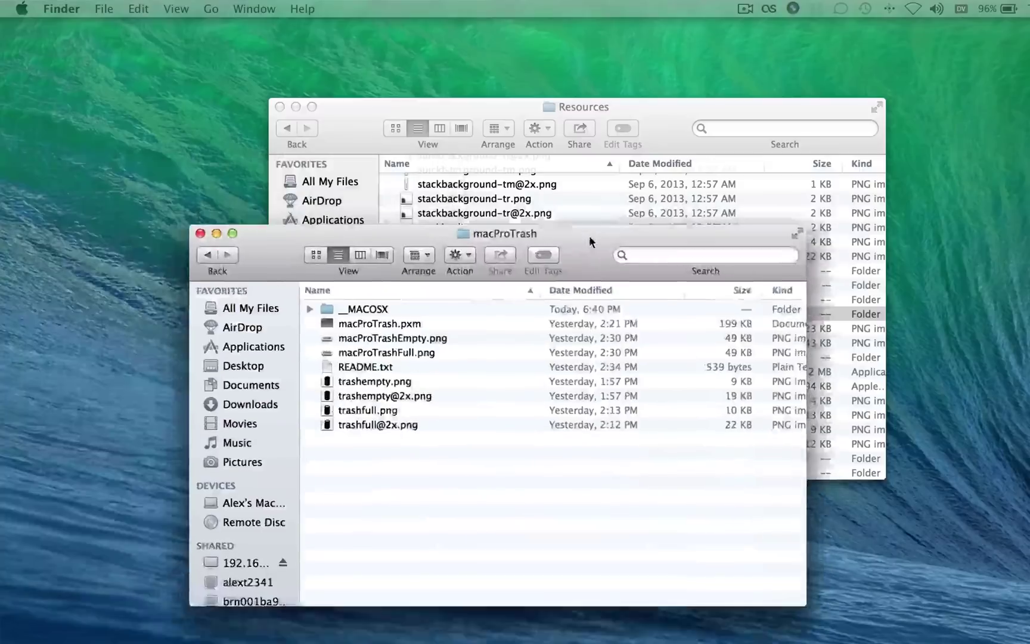
pyautogui.moveTo(589, 236); pyautogui.dragTo(480, 276)
pyautogui.click(411, 102)
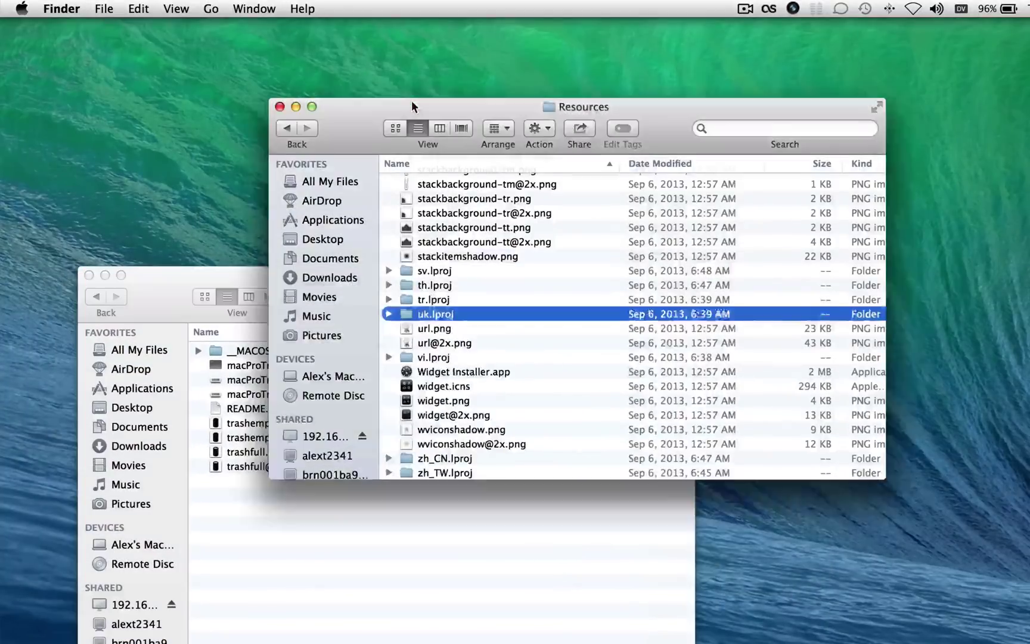
pyautogui.moveTo(412, 100); pyautogui.dragTo(529, 70)
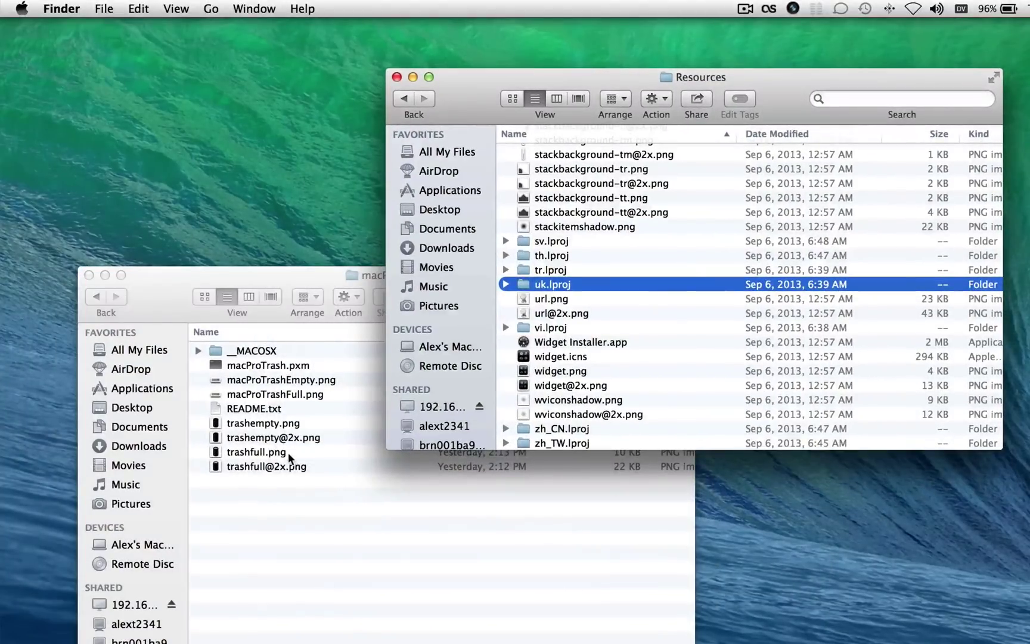
pyautogui.click(279, 466)
pyautogui.click(273, 466)
# Step: Quick Look the Mac Pro trash images and select all four
pyautogui.press('space')
pyautogui.press('Up')
pyautogui.press('Up')
pyautogui.press('Up')
pyautogui.press('Down')
pyautogui.press('Down')
pyautogui.press('Down')
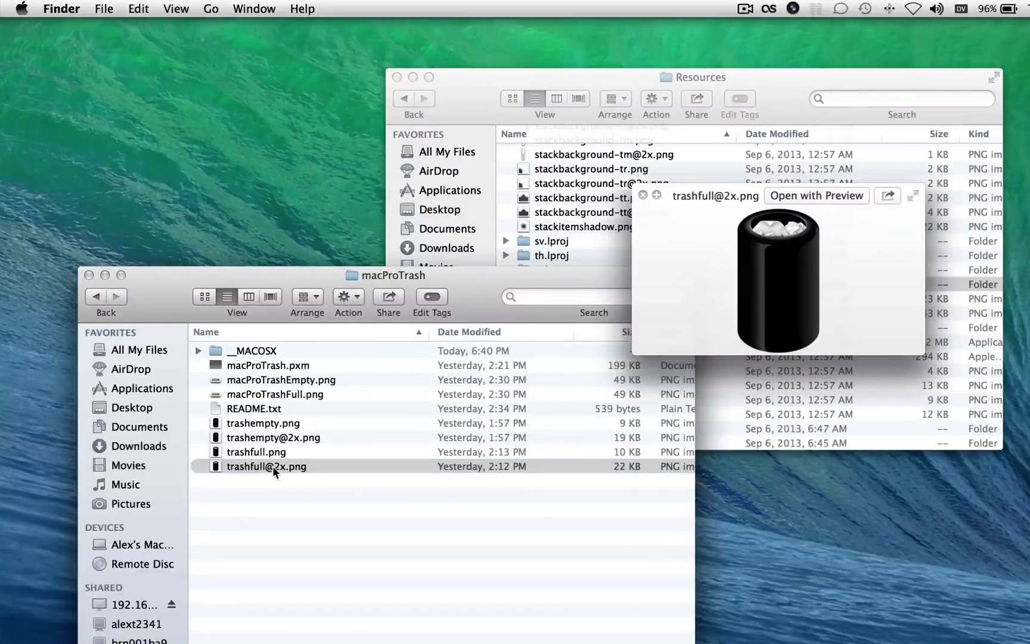
pyautogui.press('Up')
pyautogui.press('Up')
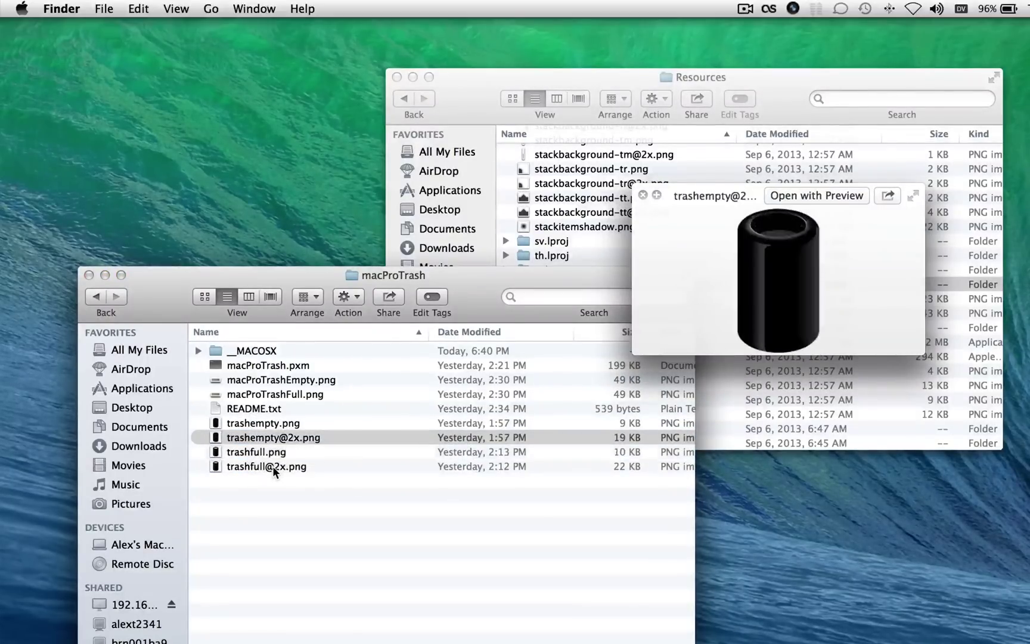
pyautogui.press('Up')
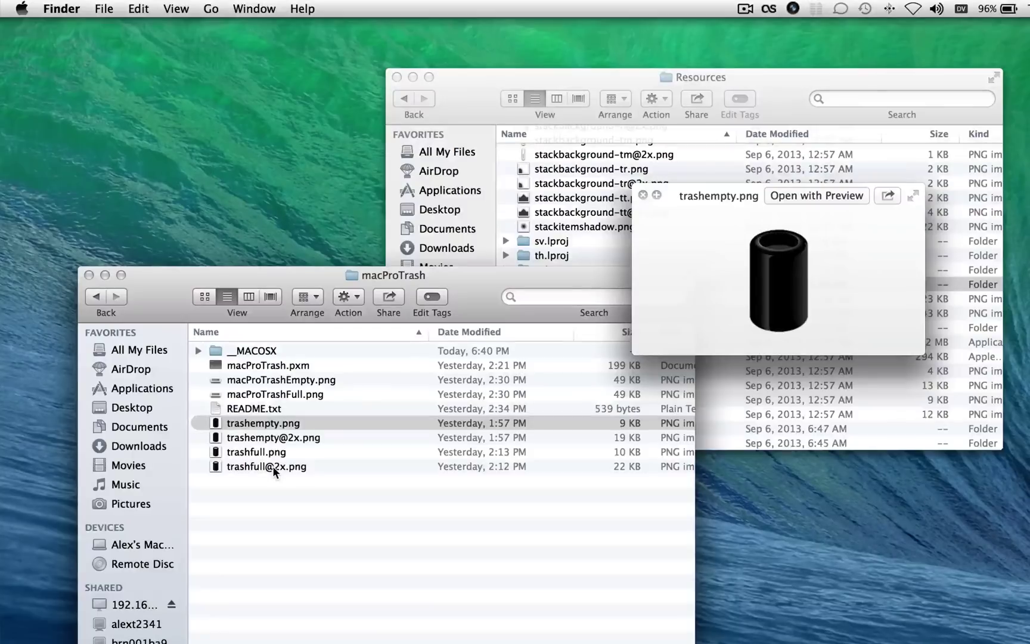
pyautogui.press('space')
pyautogui.hotkey('shift', 'Down')
pyautogui.hotkey('shift', 'Down')
pyautogui.hotkey('shift', 'Down')
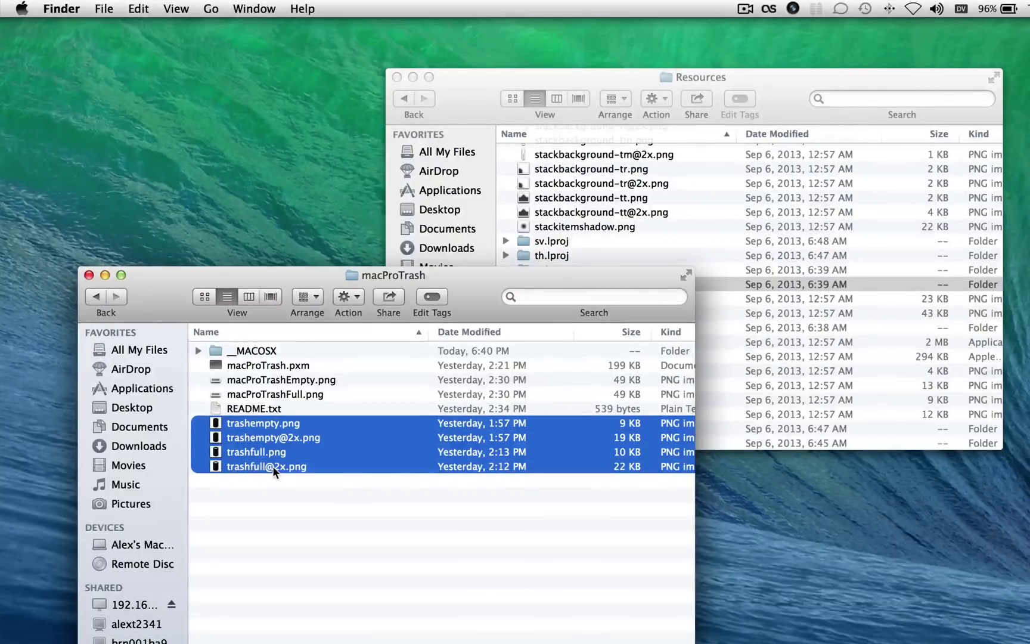
pyautogui.click(594, 220)
pyautogui.press('super+v')
pyautogui.write('*************')
pyautogui.press('Return')
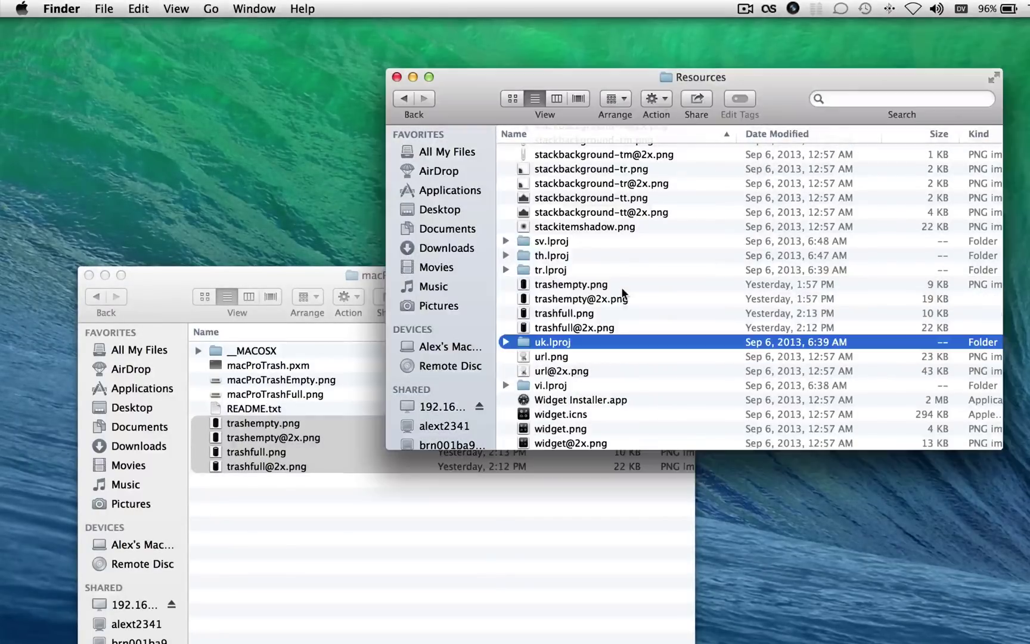
pyautogui.click(622, 287)
pyautogui.moveTo(585, 321); pyautogui.dragTo(585, 322)
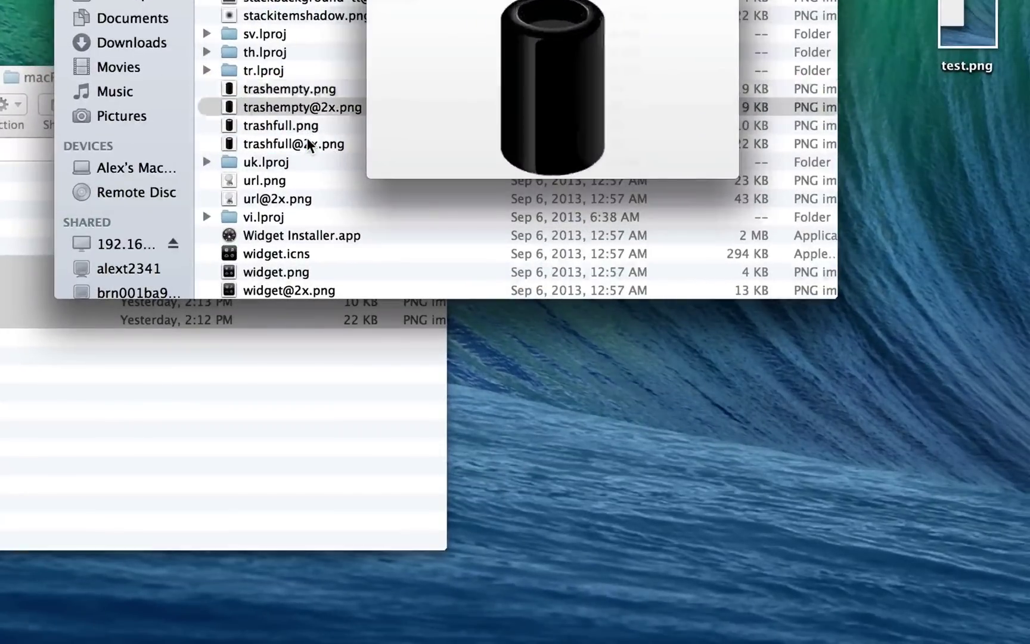
pyautogui.press('space')
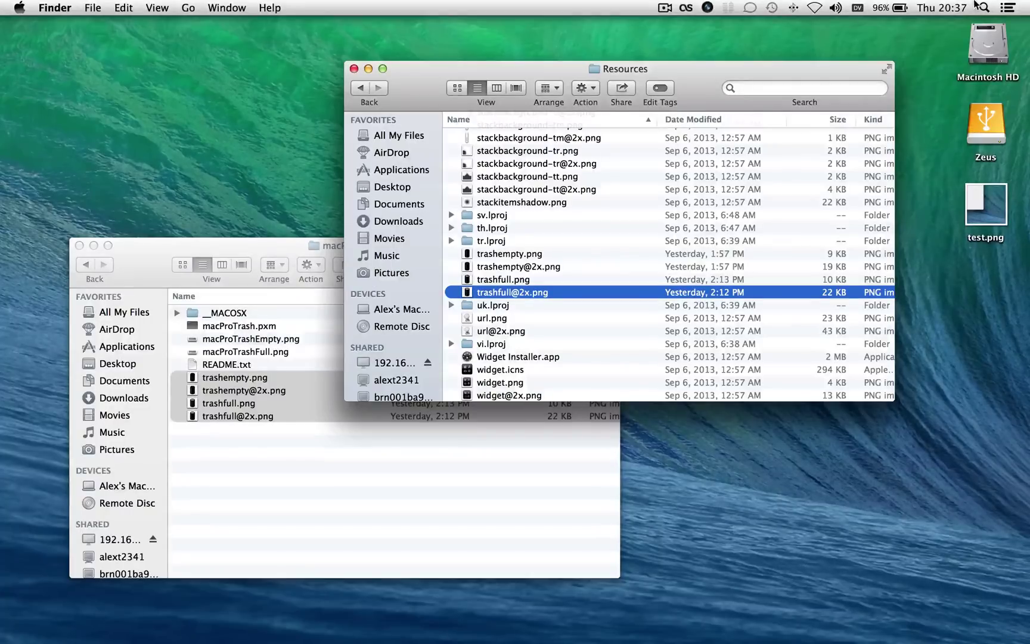
# Step: Launch Terminal from Spotlight and run killall Dock
pyautogui.click(981, 7)
pyautogui.write('te')
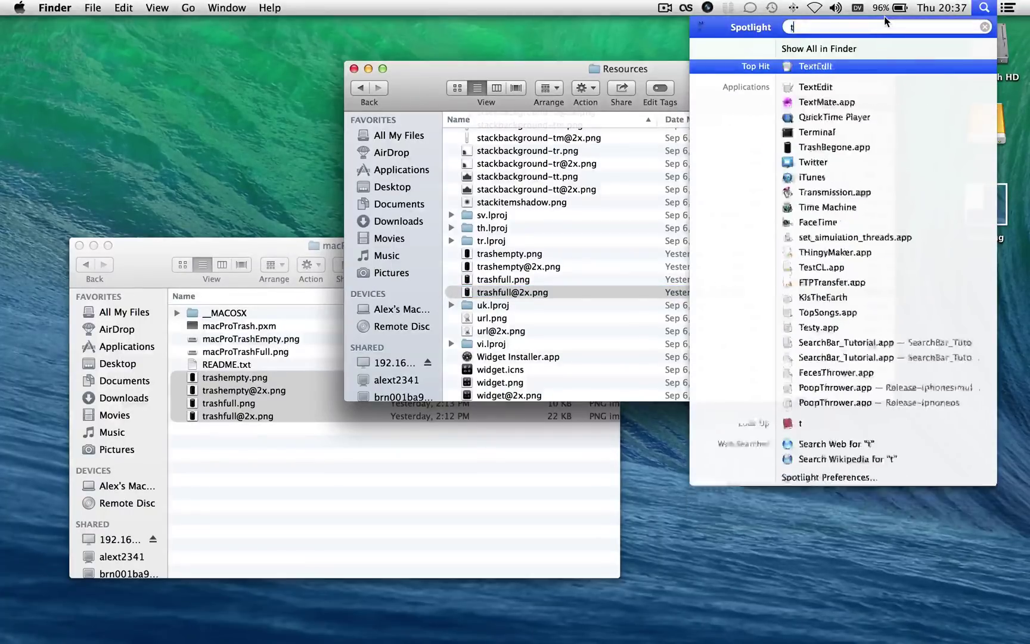
pyautogui.write('rminal')
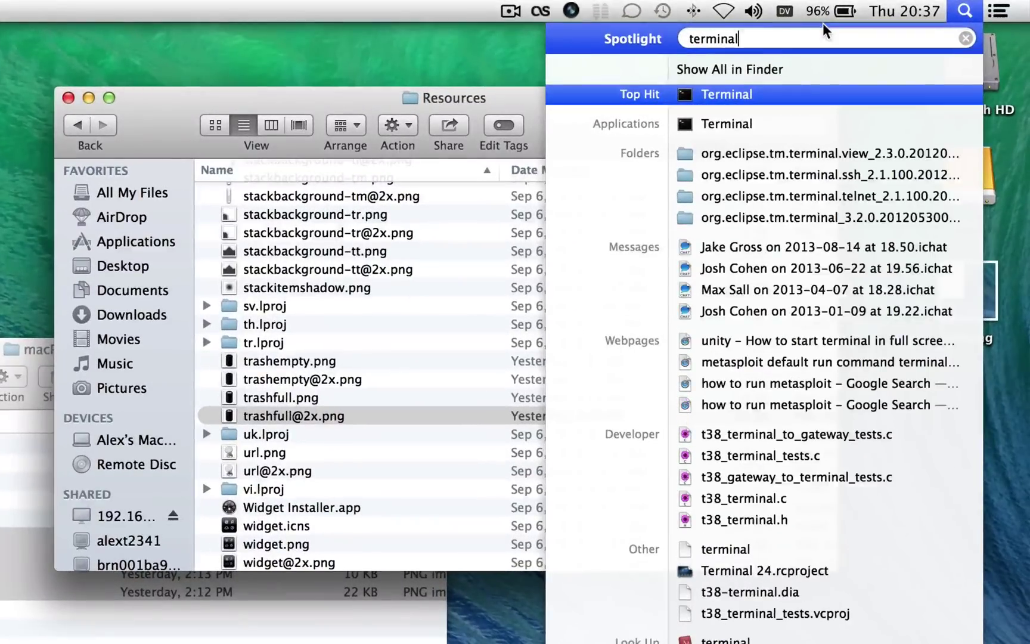
pyautogui.click(729, 94)
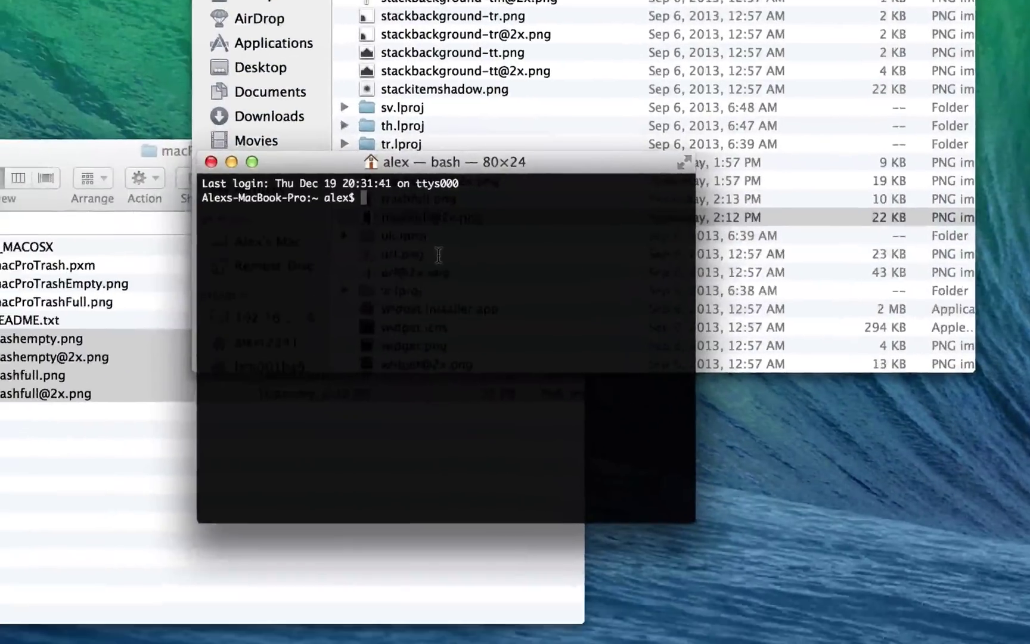
pyautogui.moveTo(438, 164); pyautogui.dragTo(494, 170)
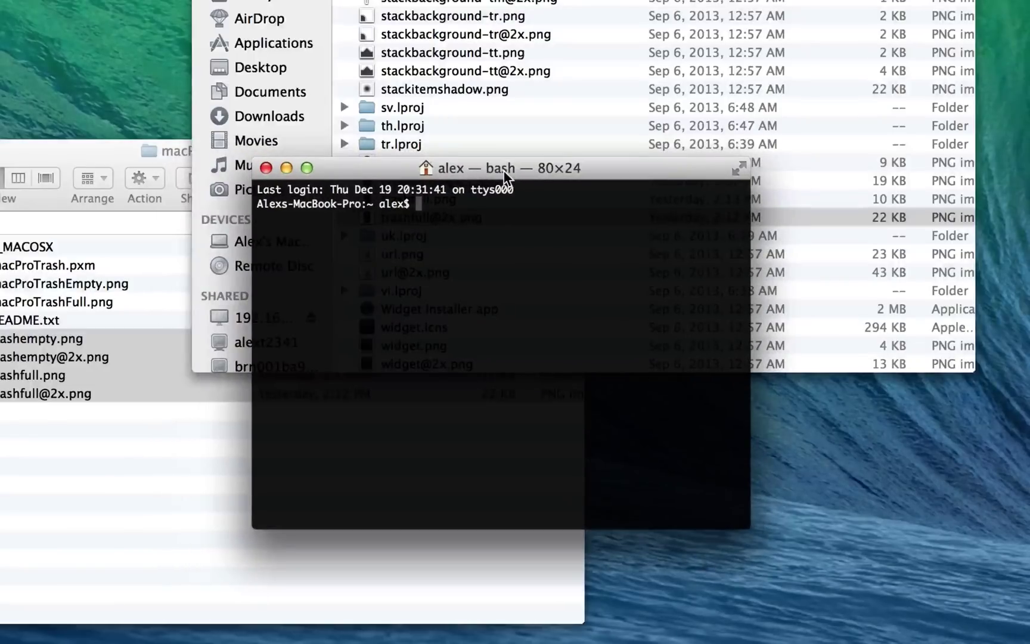
pyautogui.write('killall Dock')
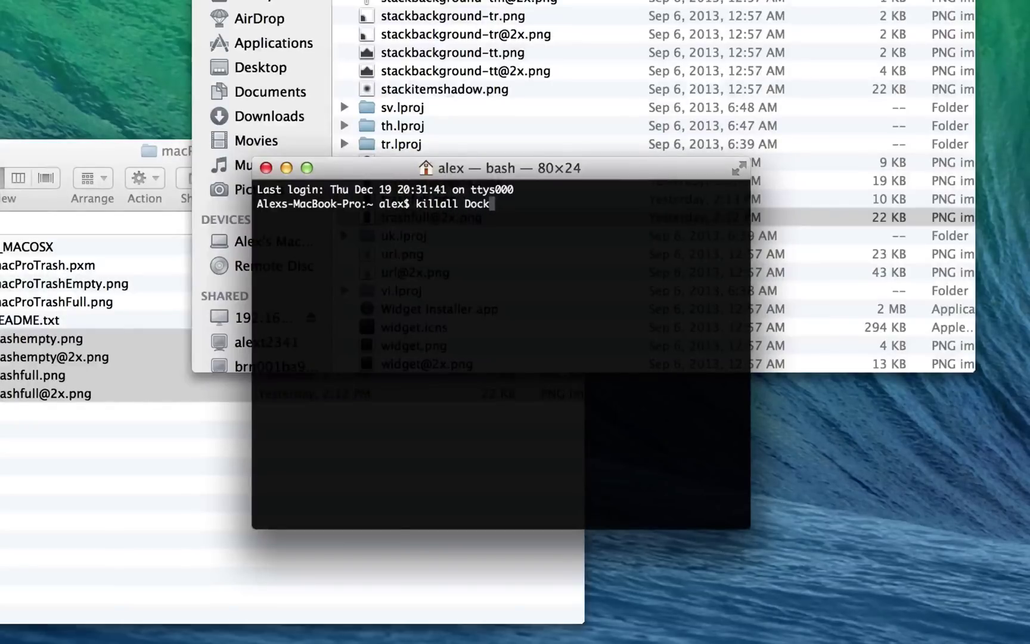
pyautogui.press('Return')
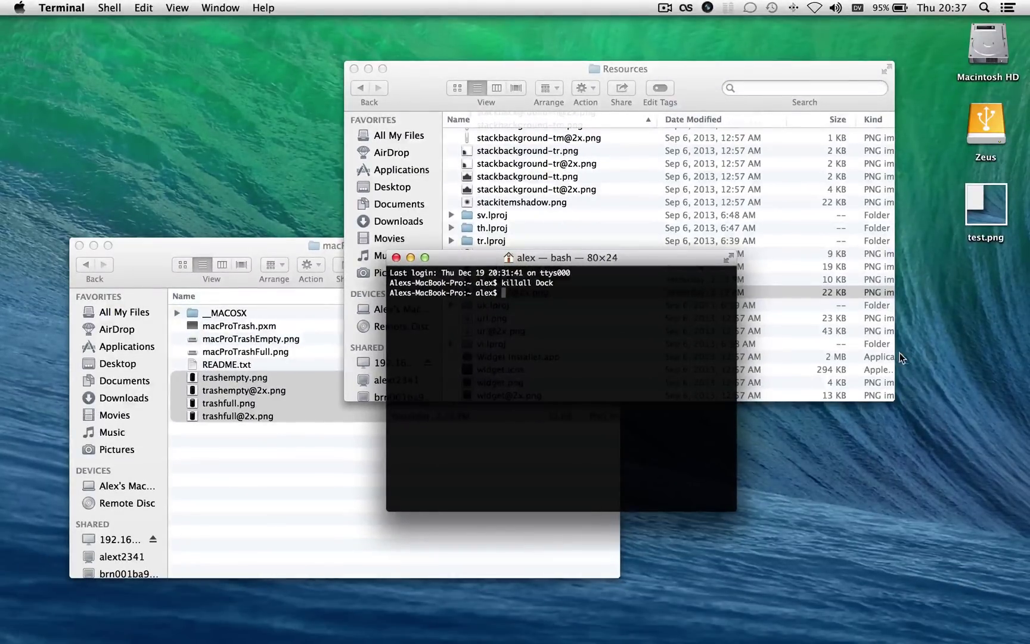
# Step: Check the Resources window's Mac Pro PNGs, then return to Terminal
pyautogui.moveTo(924, 638)
pyautogui.click(600, 210)
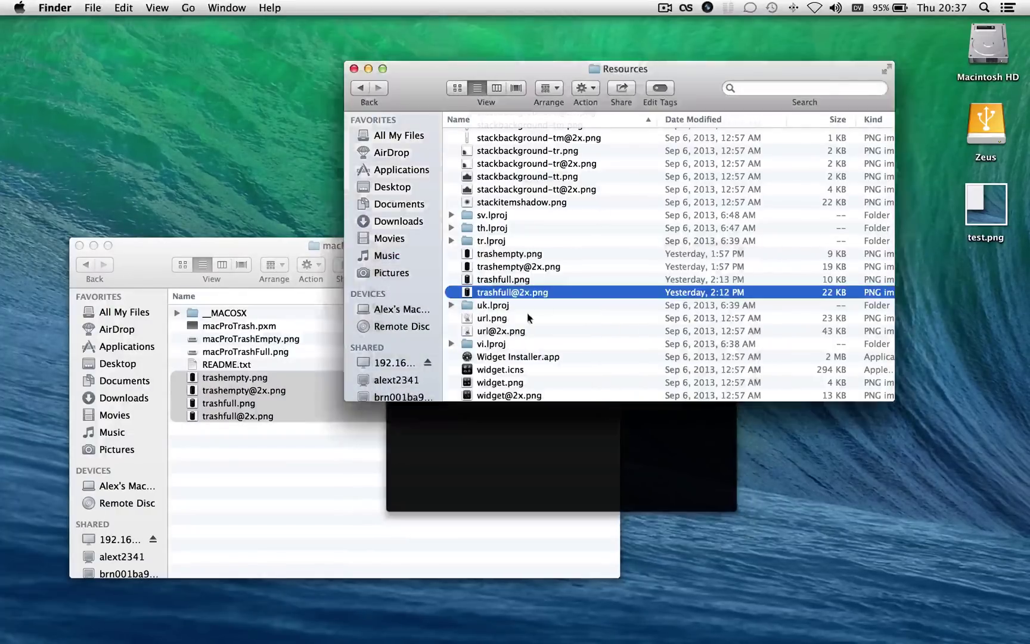
pyautogui.click(515, 453)
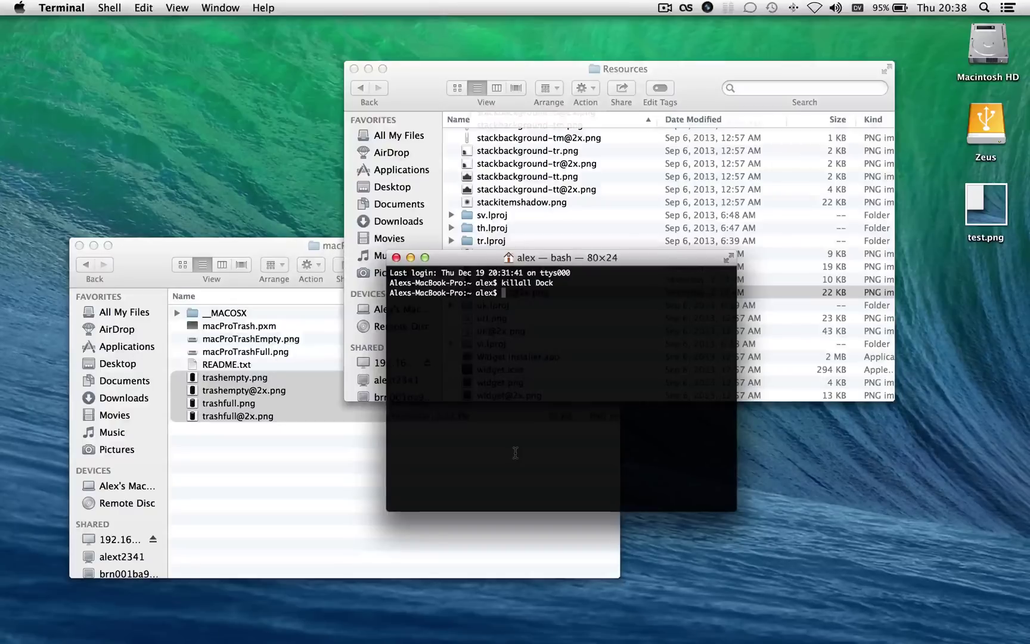
# Step: Run open /var/db, then edit the command to open /var/folders
pyautogui.write('open /var/db')
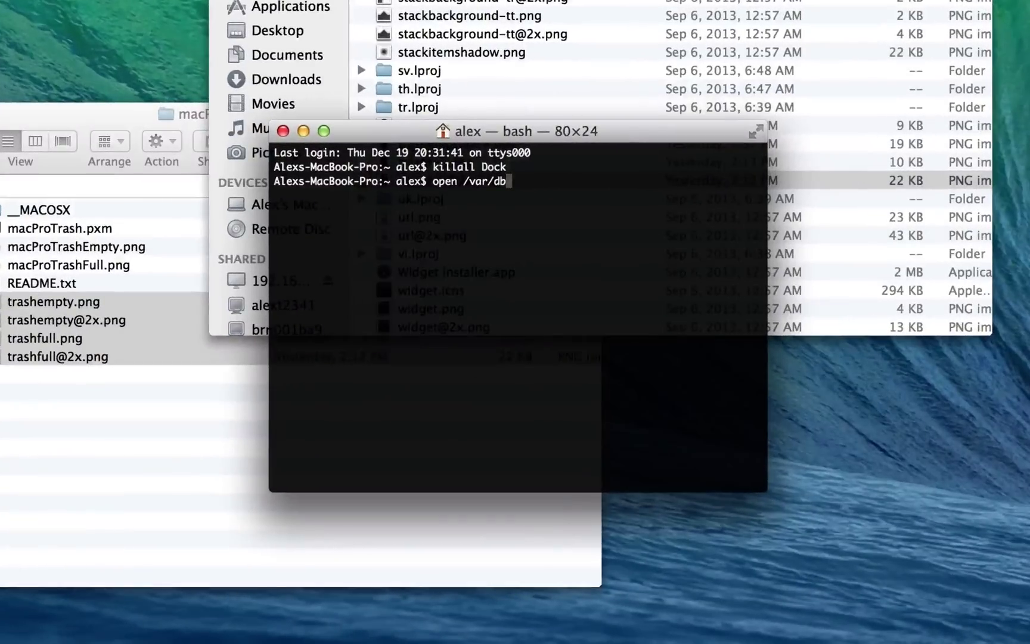
pyautogui.press('Return')
pyautogui.press('Up')
pyautogui.press('BackSpace')
pyautogui.press('BackSpace')
pyautogui.write('folders')
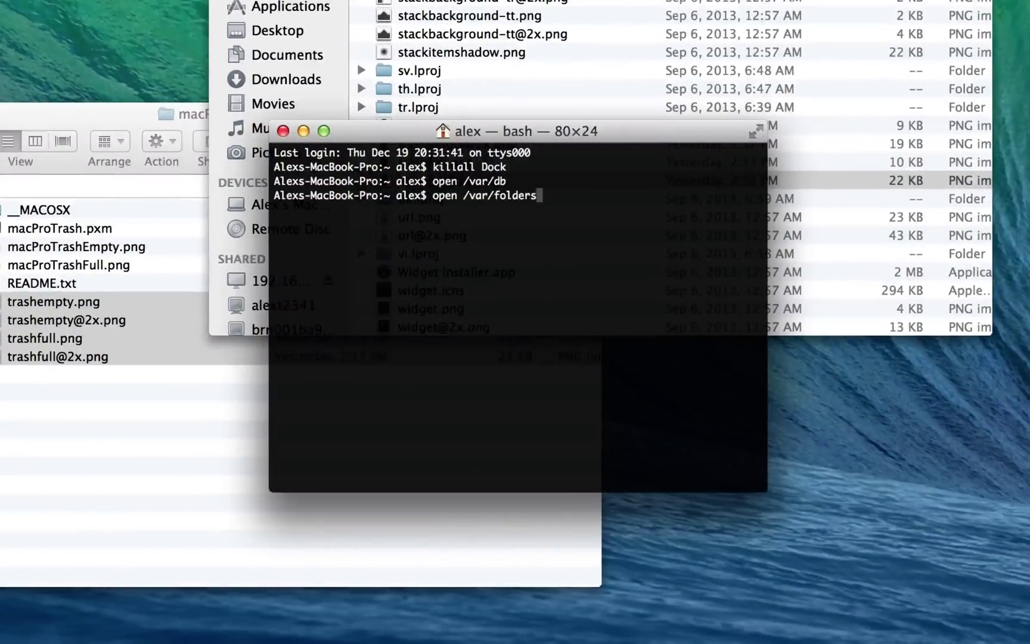
pyautogui.press('Return')
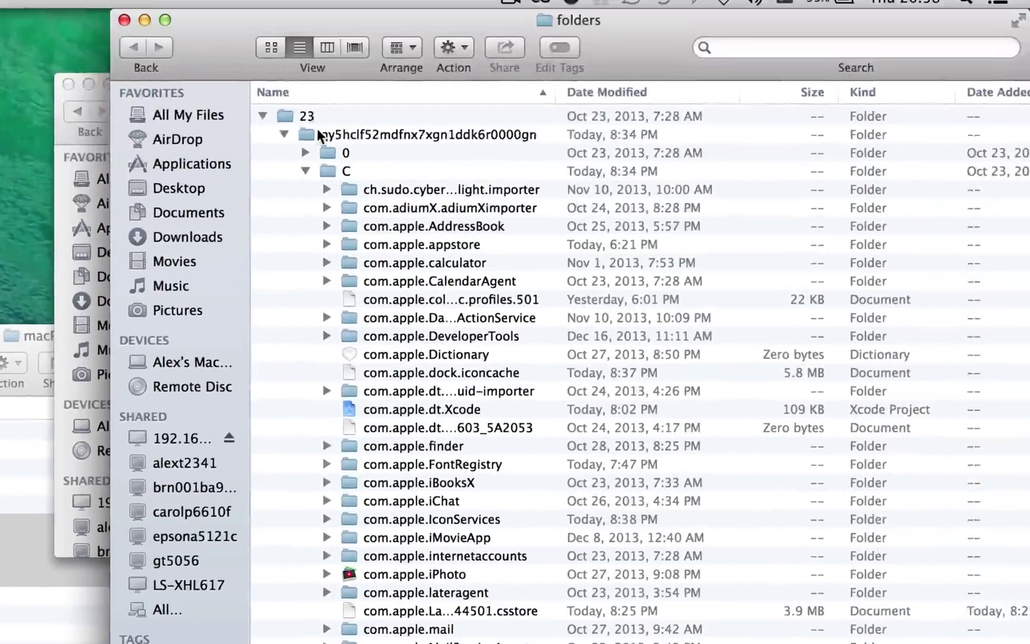
# Step: Collapse folder 23, reposition the folders window, and move down to folder zz
pyautogui.click(318, 126)
pyautogui.press('Left')
pyautogui.press('Left')
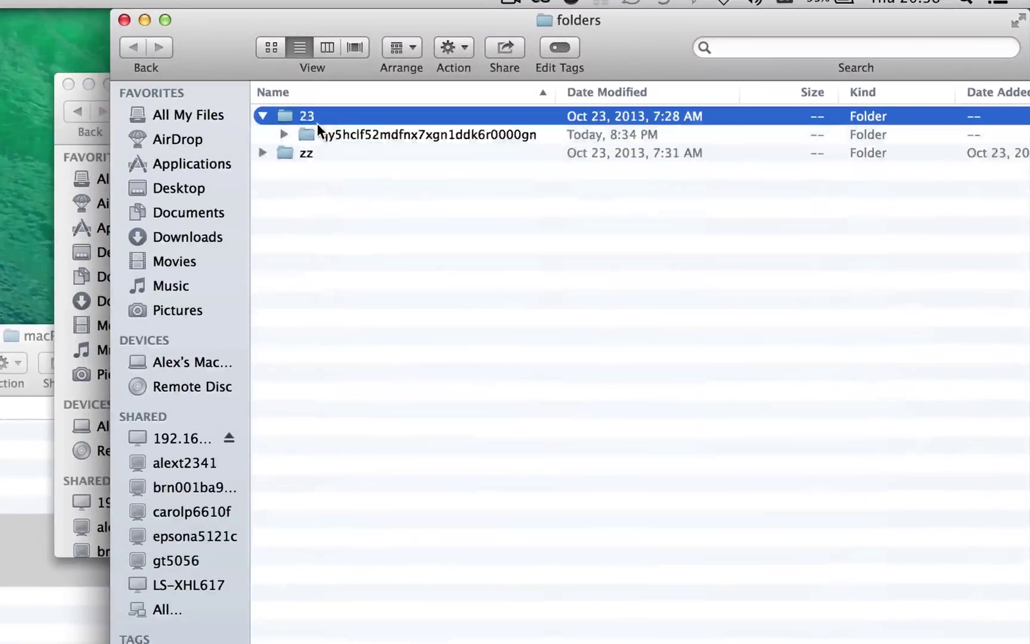
pyautogui.press('Left')
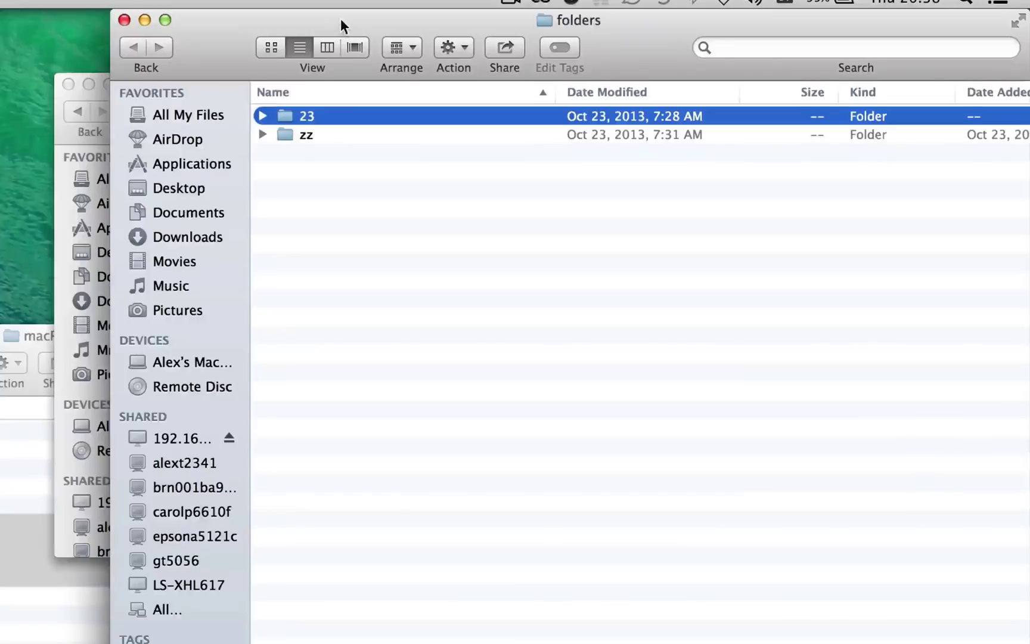
pyautogui.moveTo(340, 18); pyautogui.dragTo(209, 50)
pyautogui.press('Down')
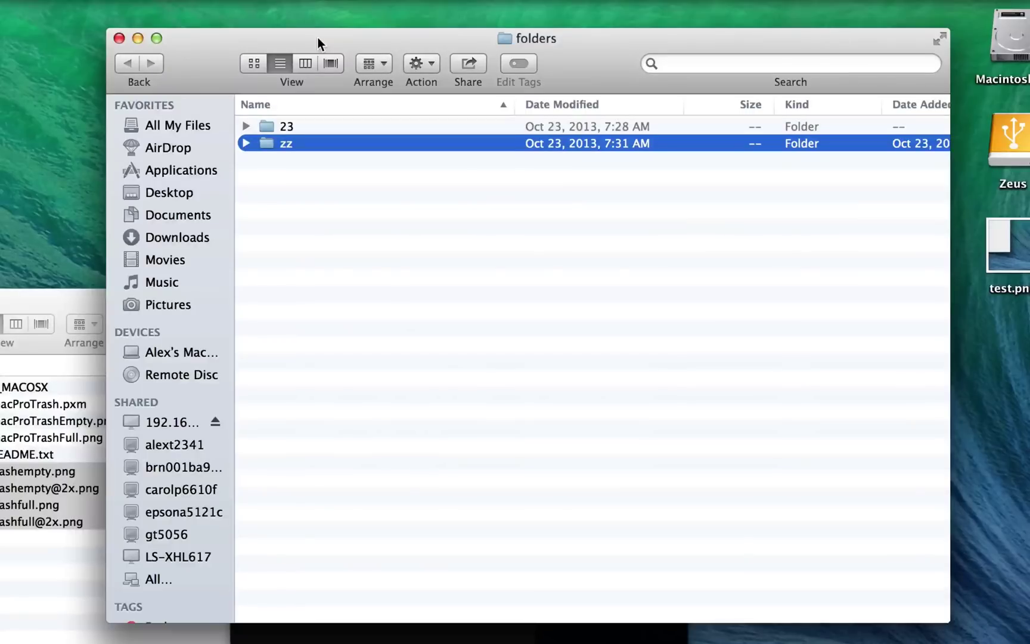
pyautogui.press('Up')
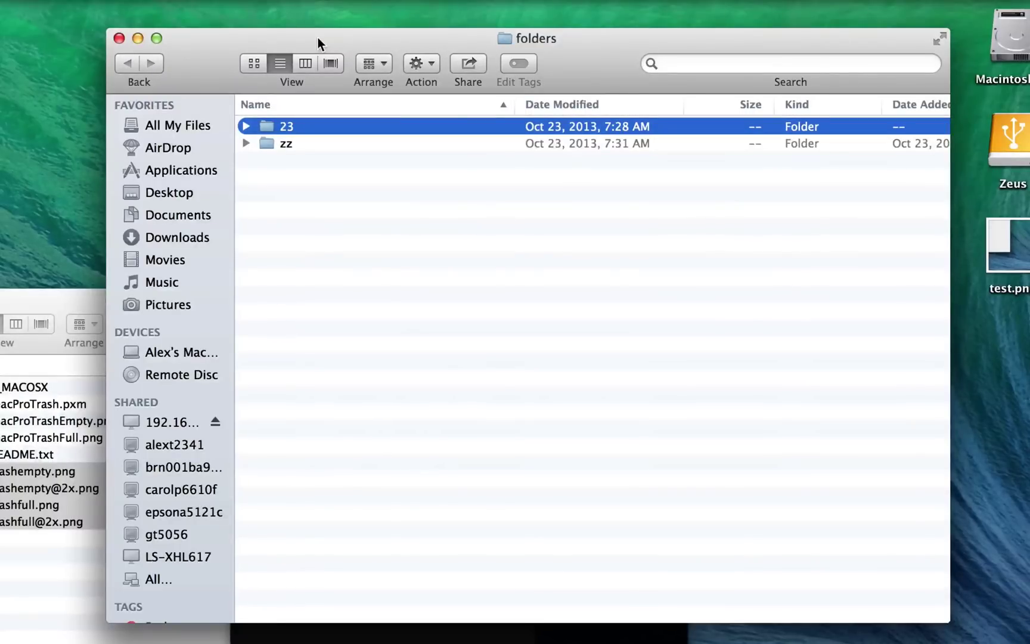
pyautogui.press('Down')
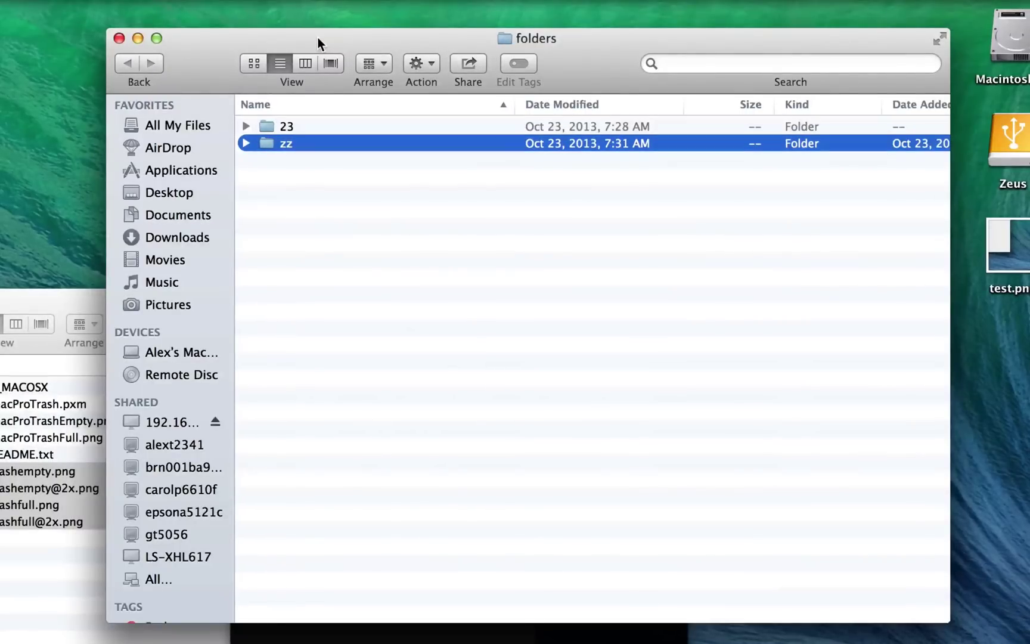
# Step: Browse folder zz, then expand 23 and its qy5hclf52mdfnx7xgn1ddk6r0000gn subfolder
pyautogui.press('Right')
pyautogui.press('Down')
pyautogui.press('Right')
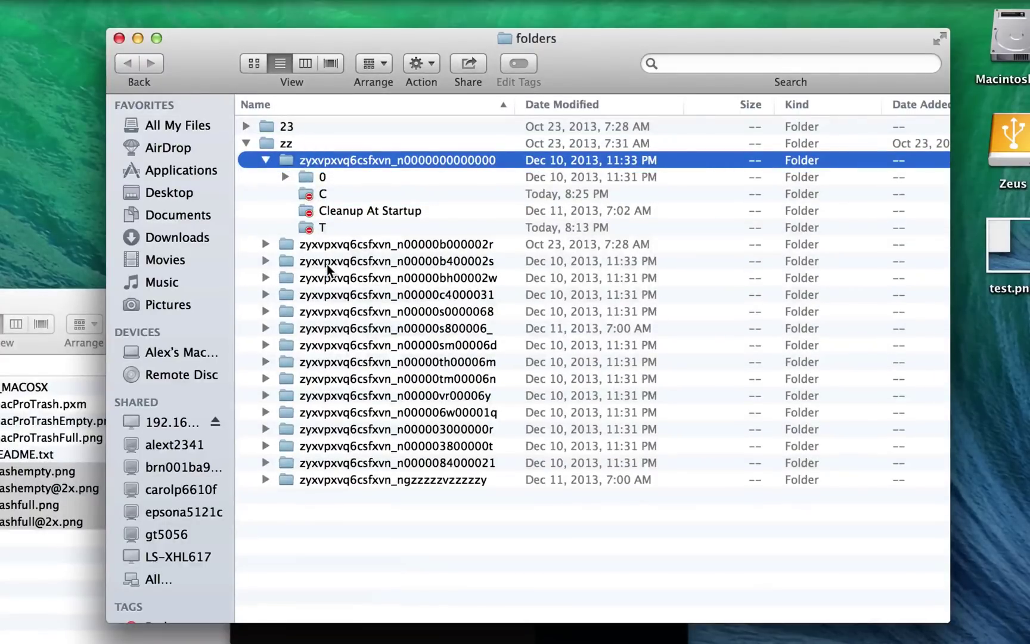
pyautogui.press('Left')
pyautogui.press('Left')
pyautogui.press('Left')
pyautogui.press('Up')
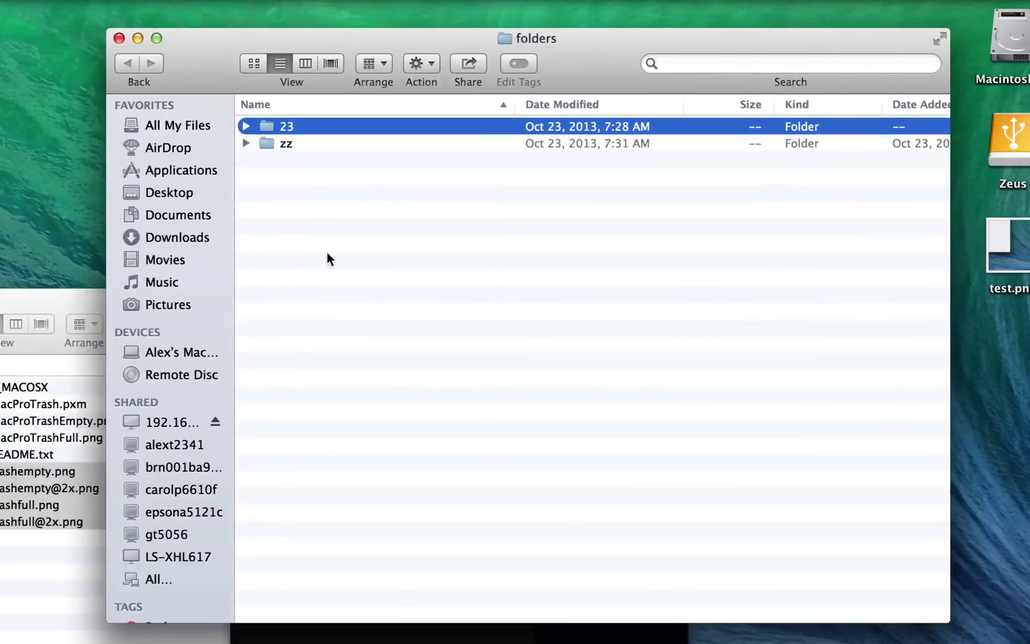
pyautogui.press('Right')
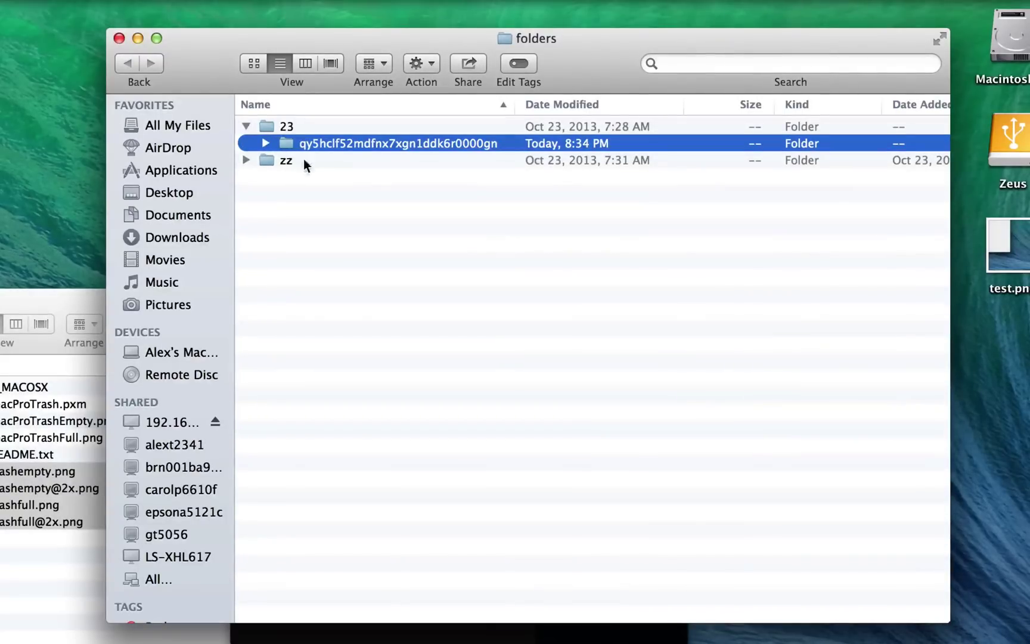
pyautogui.press('Right')
pyautogui.press('Down')
pyautogui.press('Down')
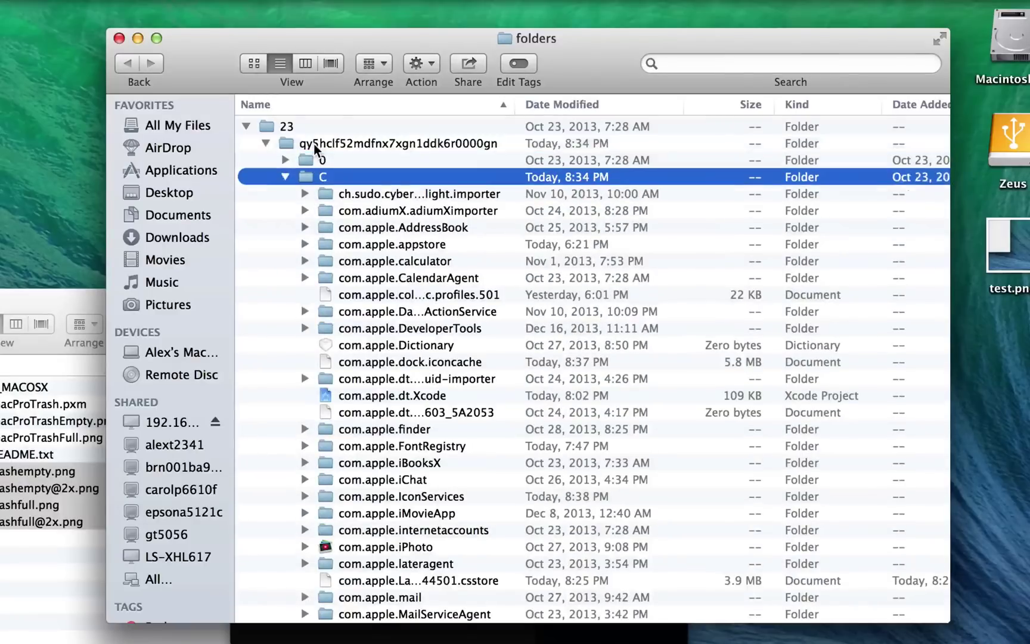
pyautogui.press('Left')
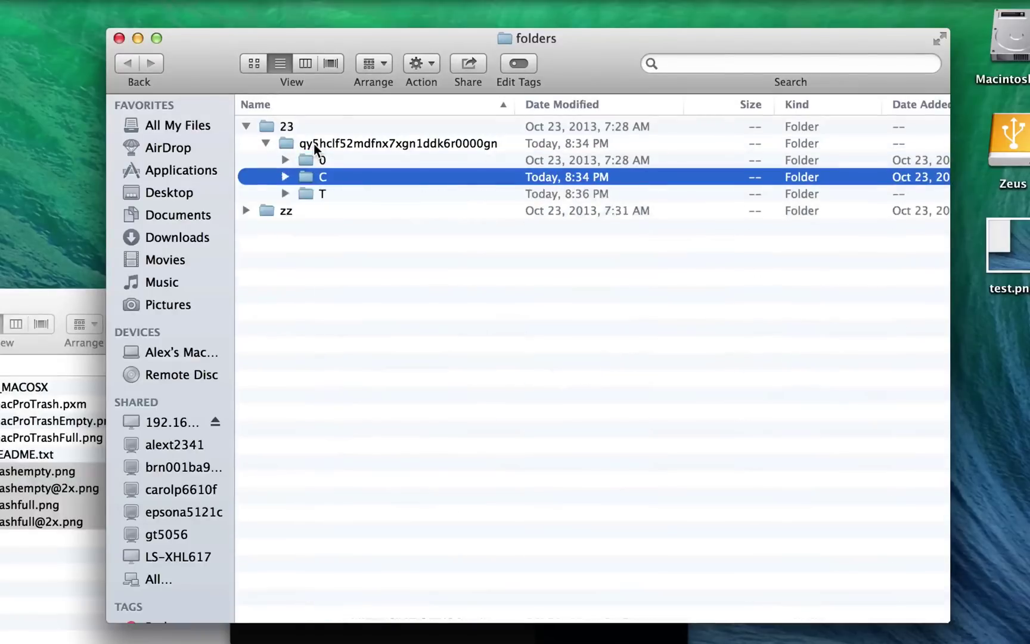
# Step: Open the qy5hclf52mdfnx7xgn1ddk6r0000gn folder, then folder C, and select com.apple.dock.iconcache
pyautogui.doubleClick(373, 144)
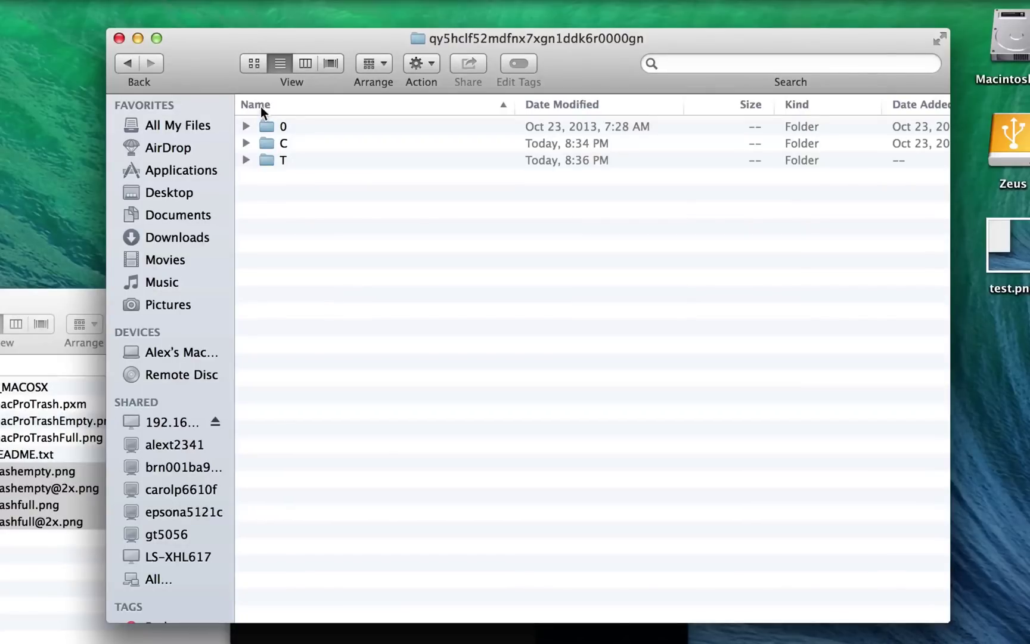
pyautogui.click(285, 145)
pyautogui.press('Return')
pyautogui.doubleClick(289, 143)
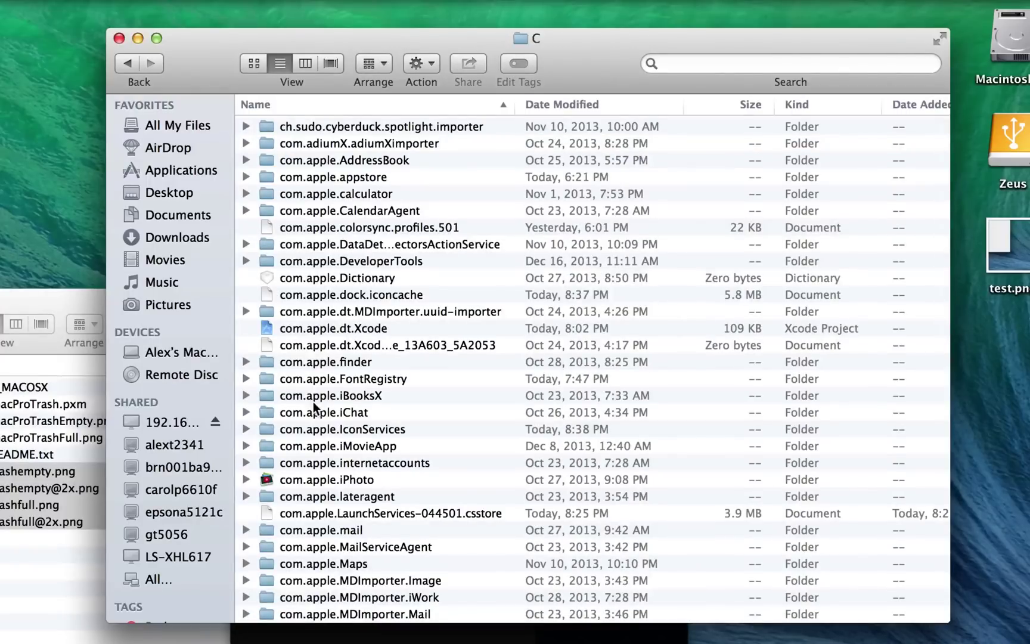
pyautogui.scroll(-15, 314, 408)
pyautogui.scroll(10, 315, 408)
pyautogui.scroll(3, 315, 408)
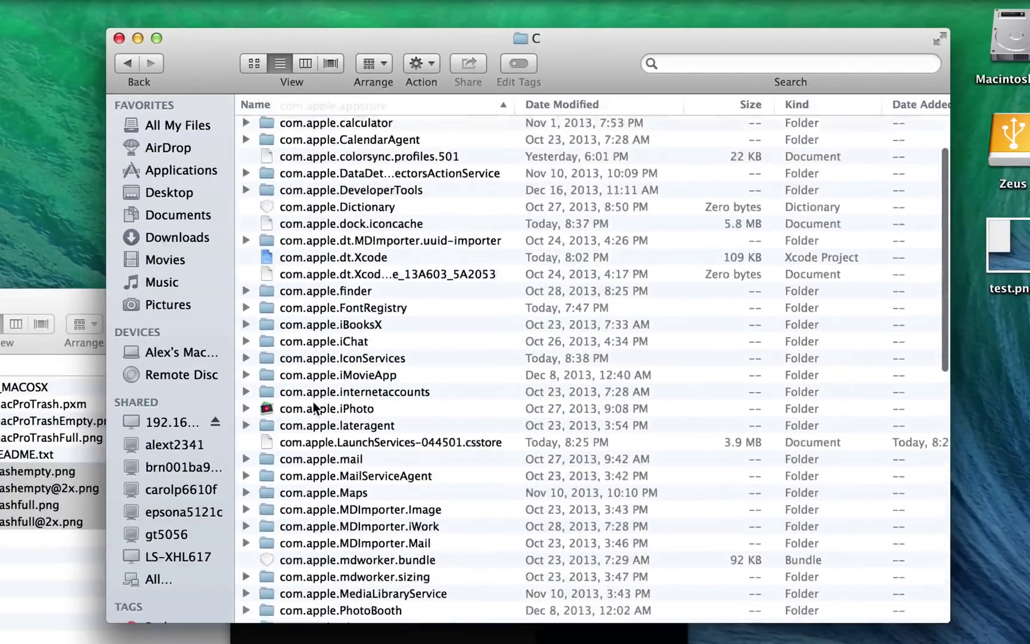
pyautogui.click(352, 225)
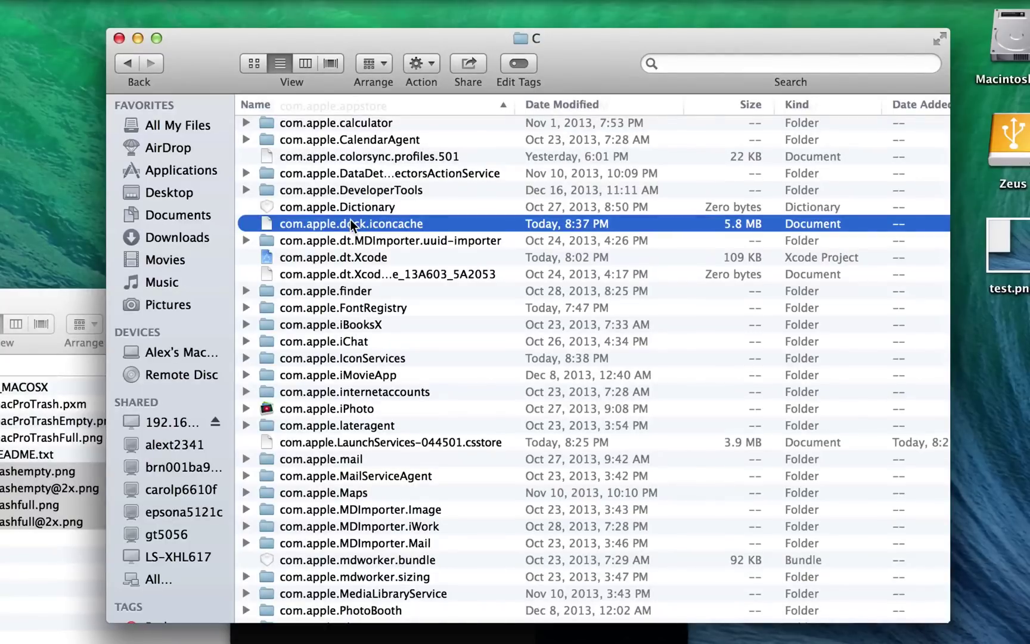
# Step: Delete com.apple.dock.iconcache in Terminal with sudo rm -rf, entering the administrator password
pyautogui.click(284, 636)
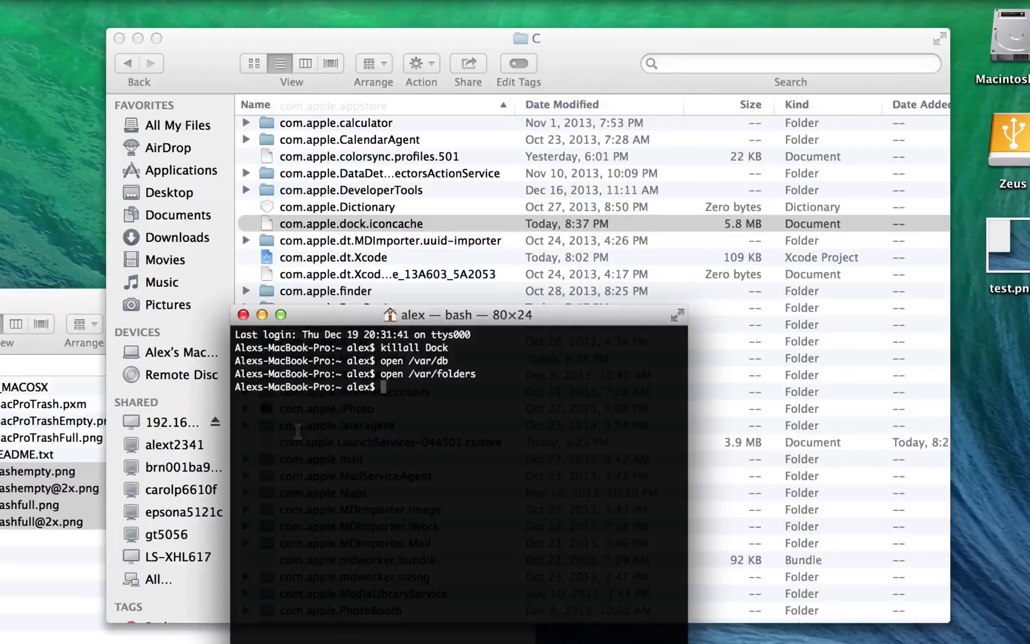
pyautogui.write('sudo rm -rf')
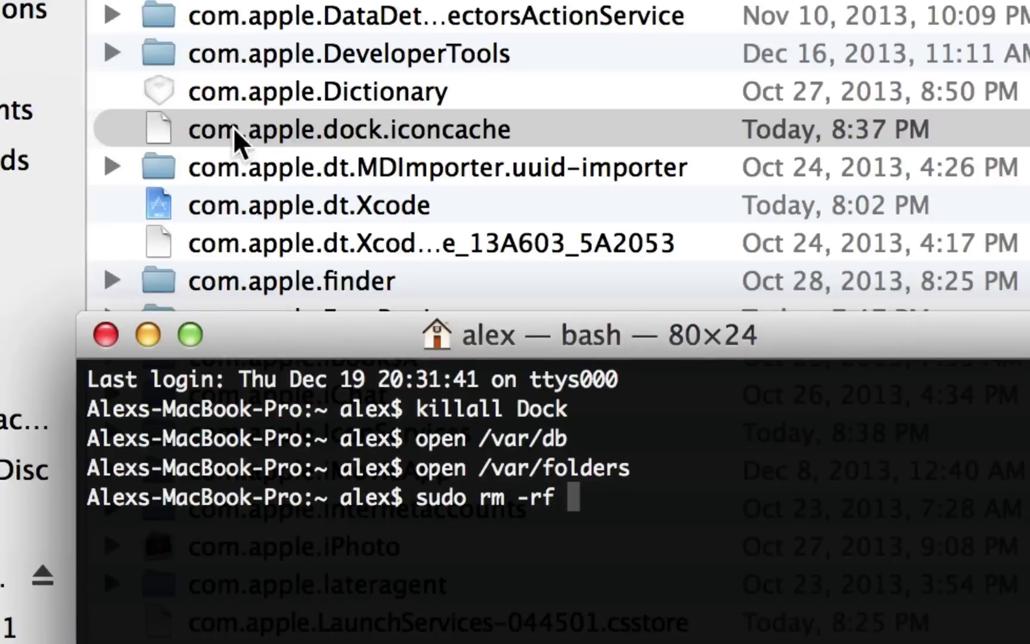
pyautogui.moveTo(231, 139); pyautogui.dragTo(620, 623)
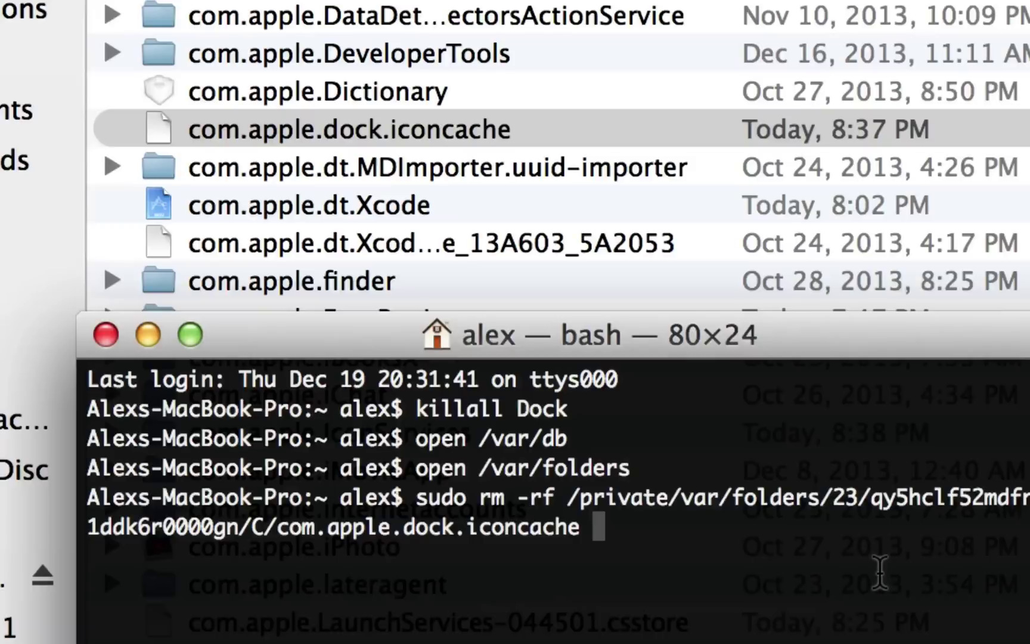
pyautogui.press('Return')
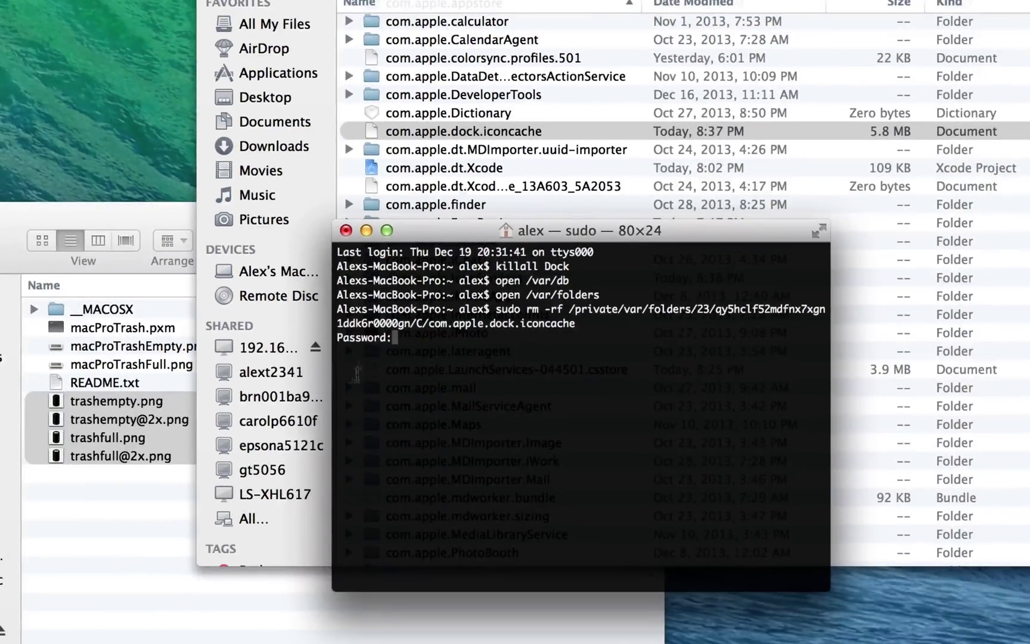
pyautogui.press('Return')
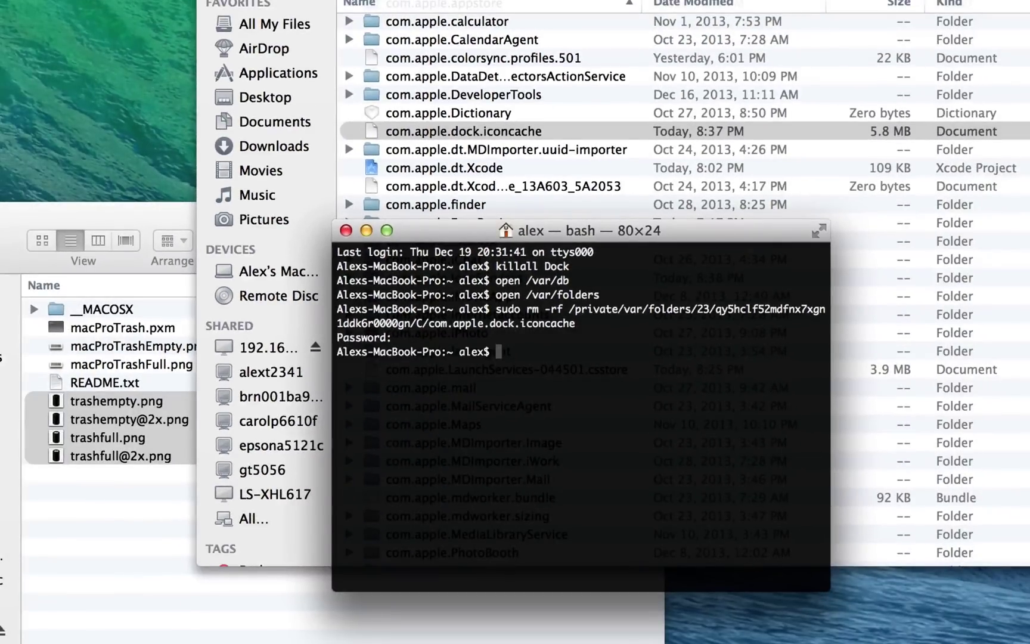
# Step: Restart the Dock with killall Dock so it rebuilds its icon cache
pyautogui.write('killall Dock')
pyautogui.press('Return')
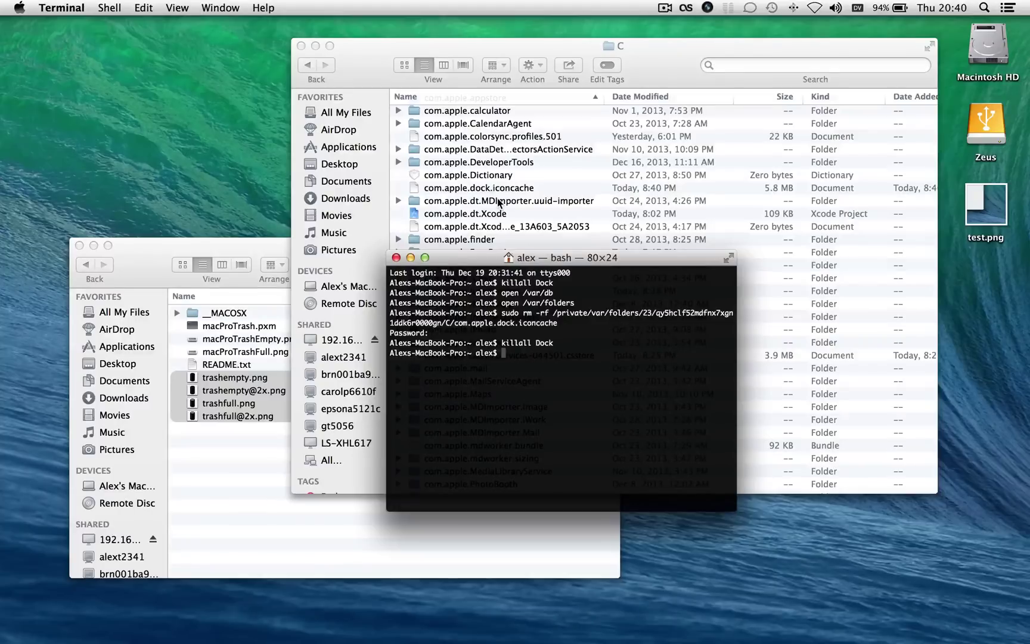
pyautogui.moveTo(930, 638)
# Step: Close the Terminal window and the C, macProTrash and Resources folder windows
pyautogui.click(396, 258)
pyautogui.click(301, 46)
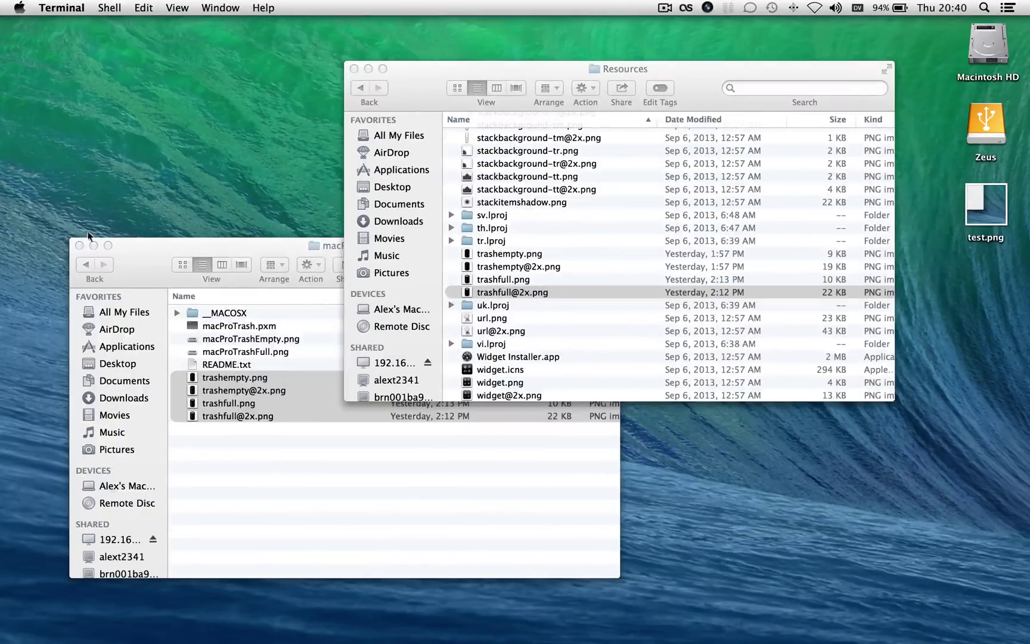
pyautogui.click(80, 245)
pyautogui.click(354, 69)
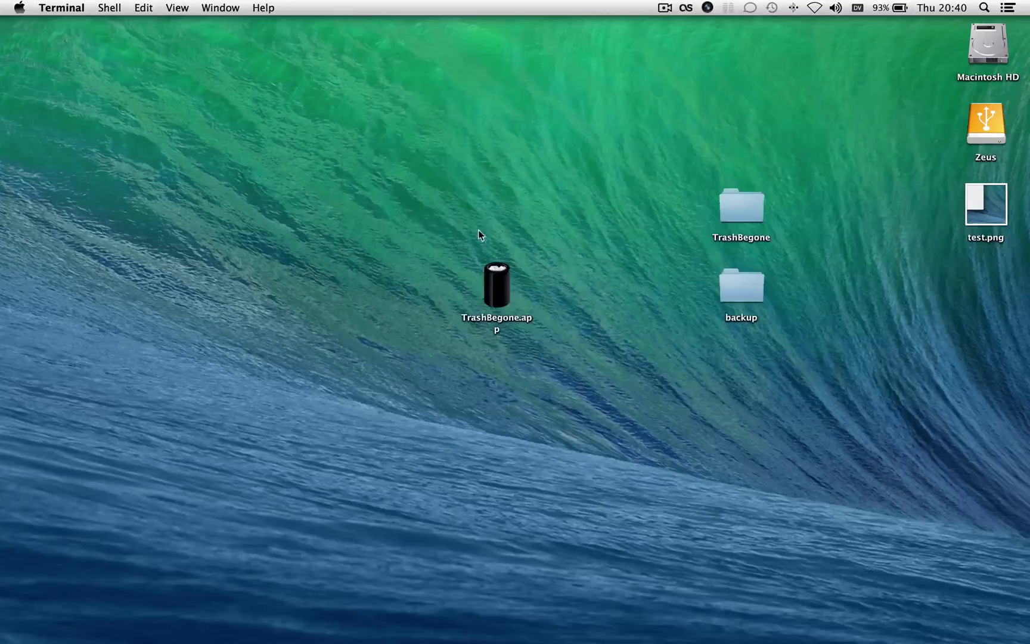
# Step: Launch TrashBegone, authorize with the admin password, and restore the default trash icon from backup
pyautogui.doubleClick(498, 268)
pyautogui.write('•••••••••••••')
pyautogui.press('Return')
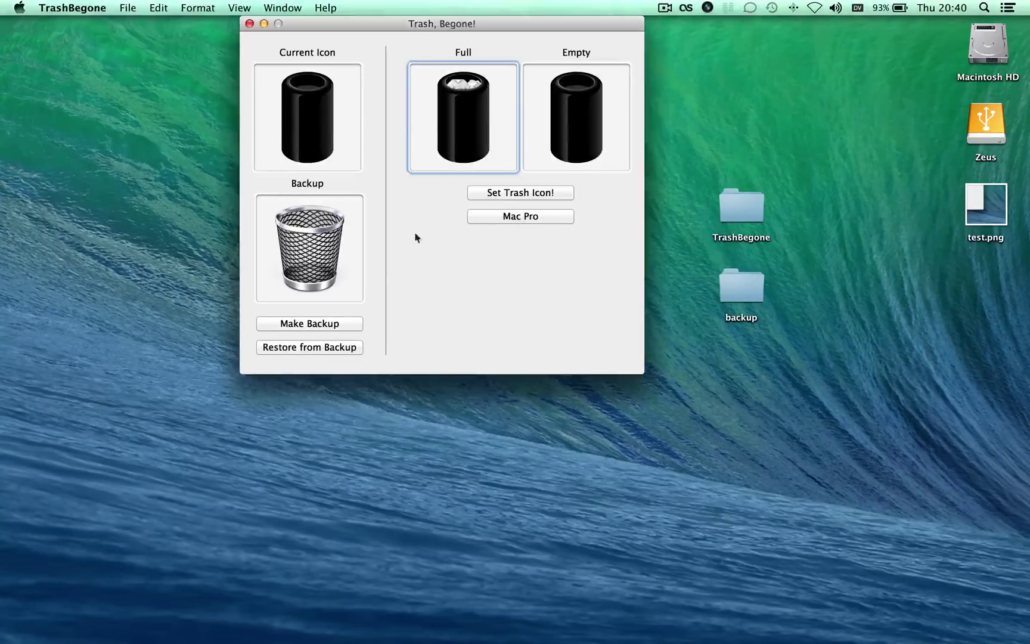
pyautogui.click(290, 347)
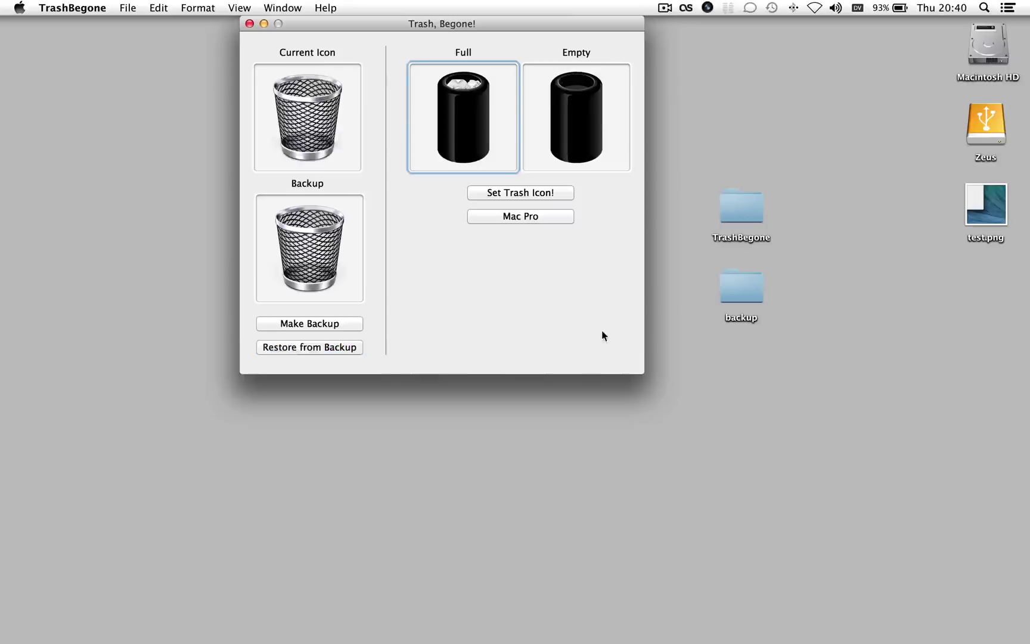